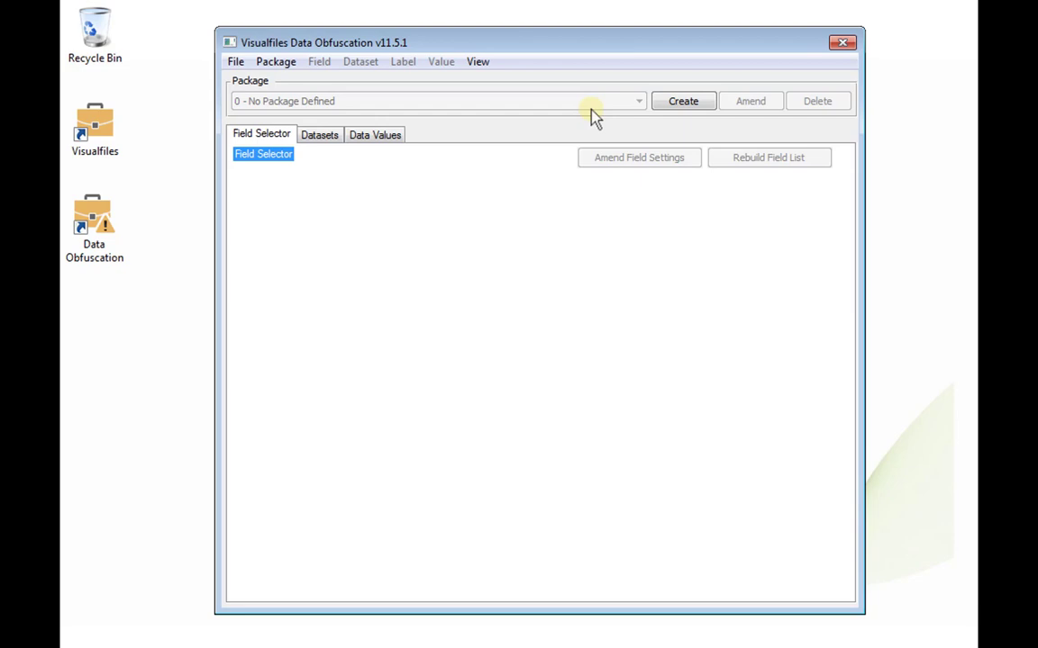
Step: Create the 'Development System' package with connection string AppServerDC://localhost:7101 and confirm its creation
{"action": "left_click", "coordinate": [683, 102]}
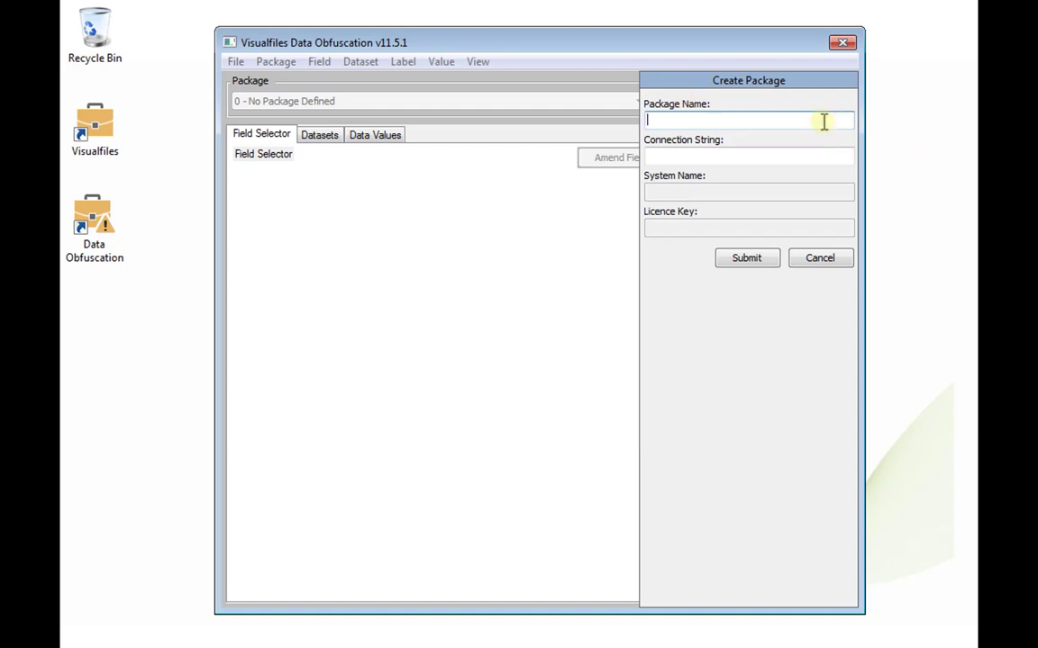
{"action": "type", "text": "Development System"}
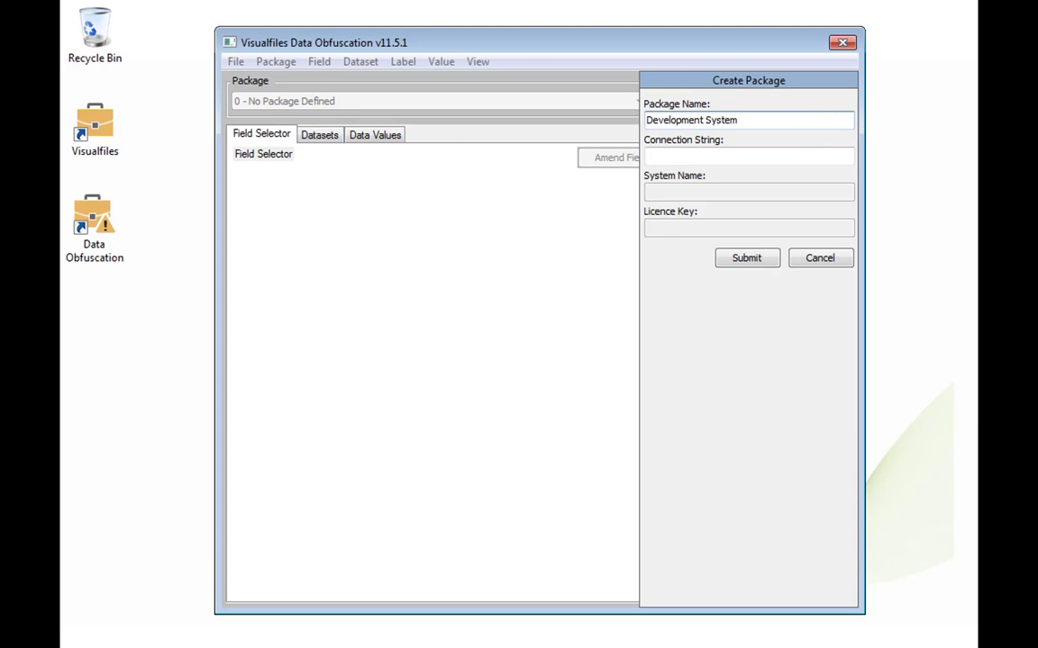
{"action": "left_click", "coordinate": [839, 156]}
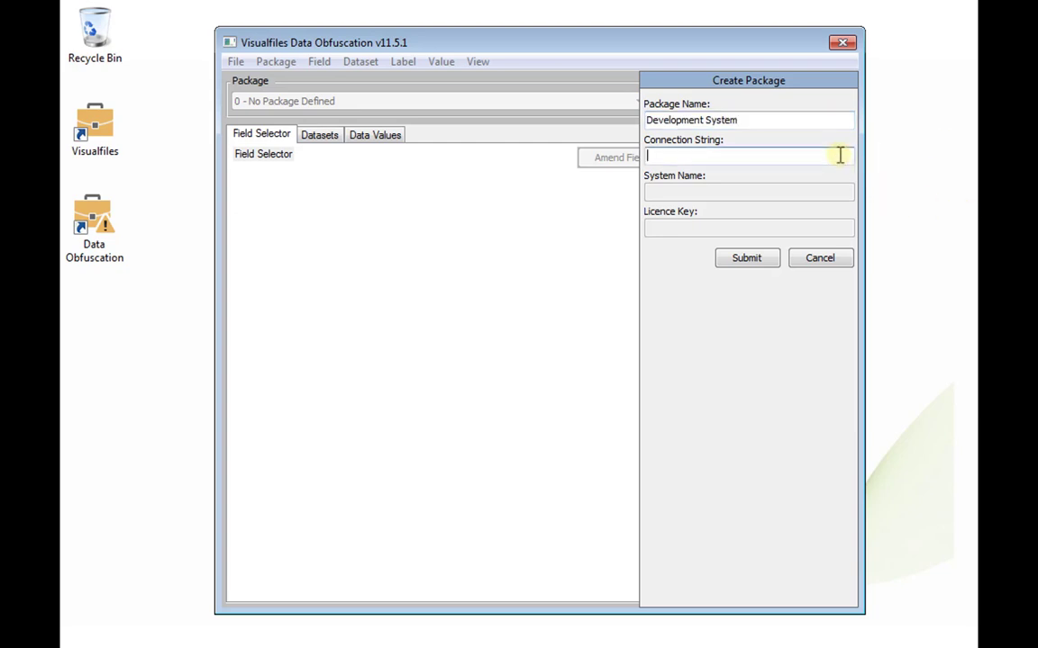
{"action": "type", "text": "AppServerDC://localhost:7101"}
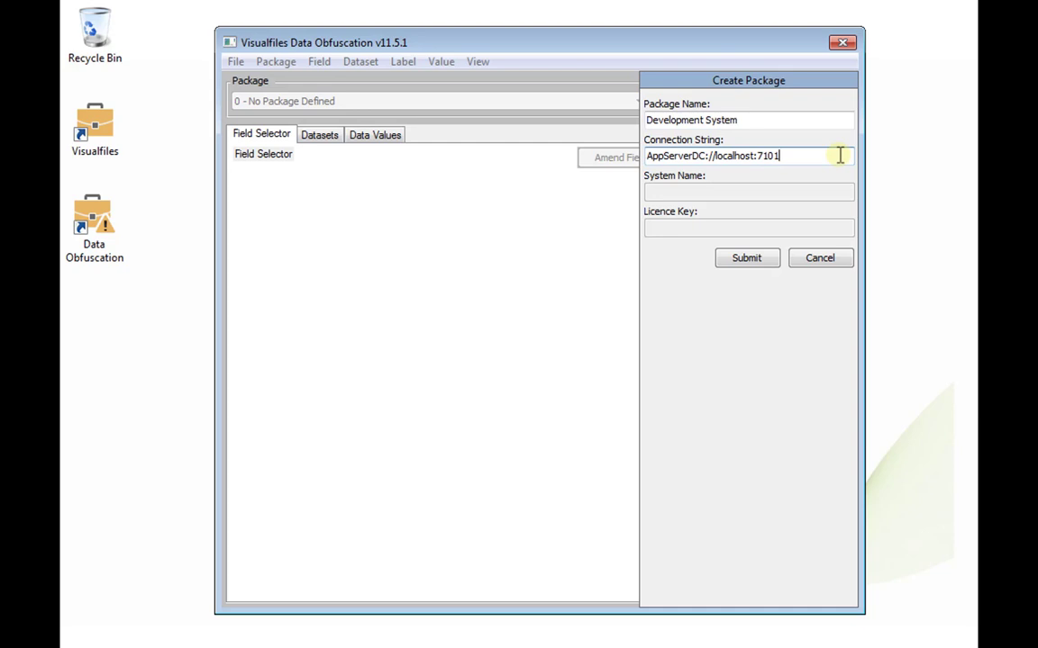
{"action": "left_click", "coordinate": [772, 259]}
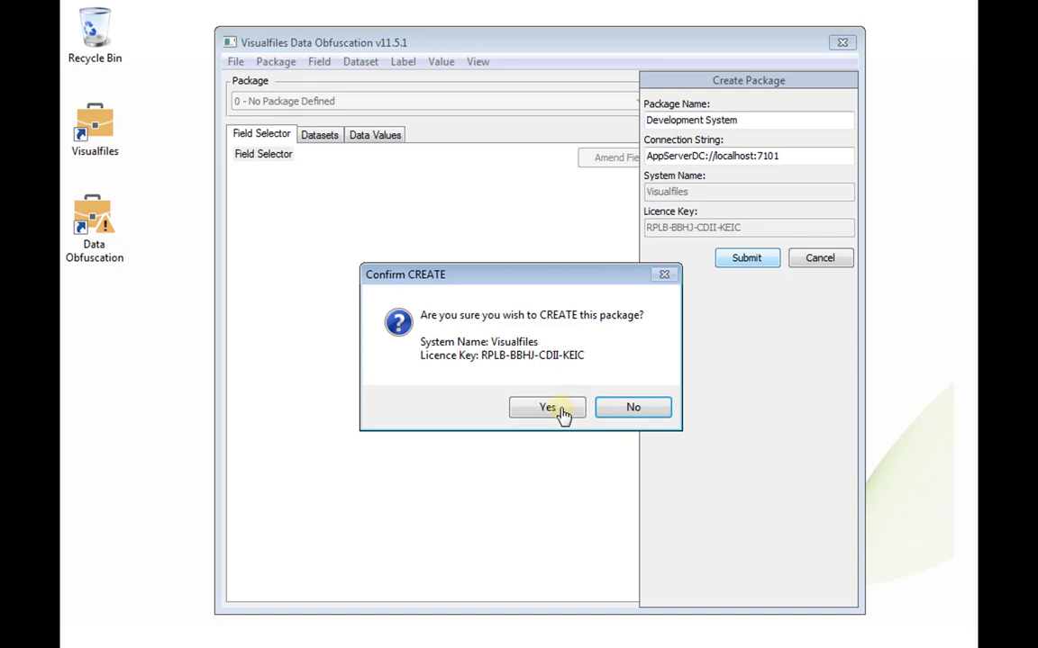
{"action": "left_click", "coordinate": [562, 414]}
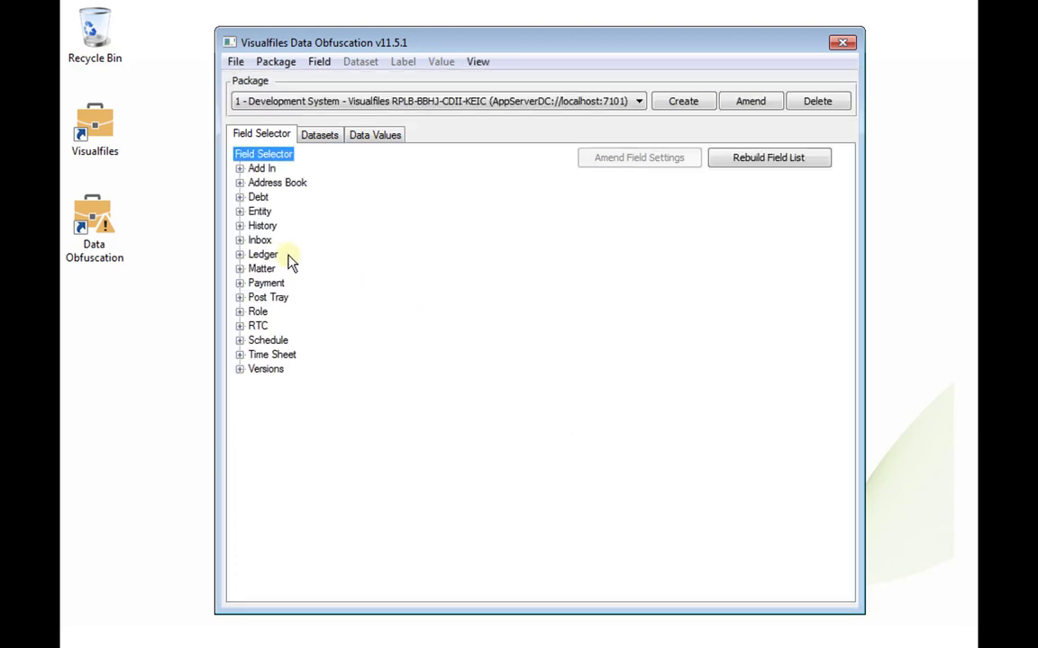
Step: Expand Entity > UD Local Screens > INDI - Individual to show the NAM - Name and Address fields
{"action": "left_click", "coordinate": [240, 212]}
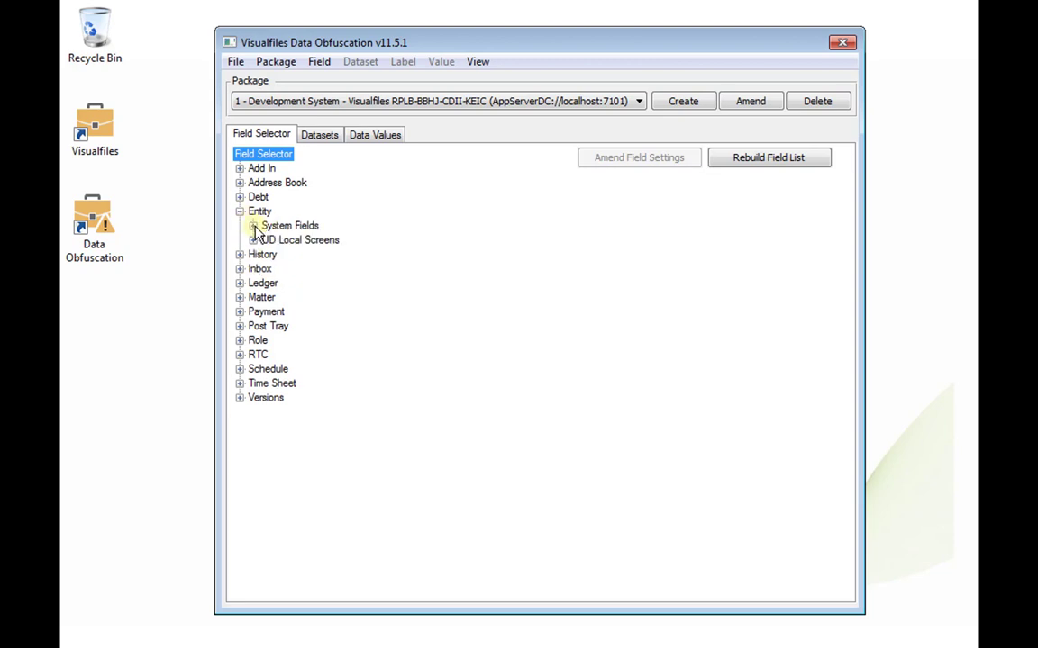
{"action": "left_click", "coordinate": [253, 226]}
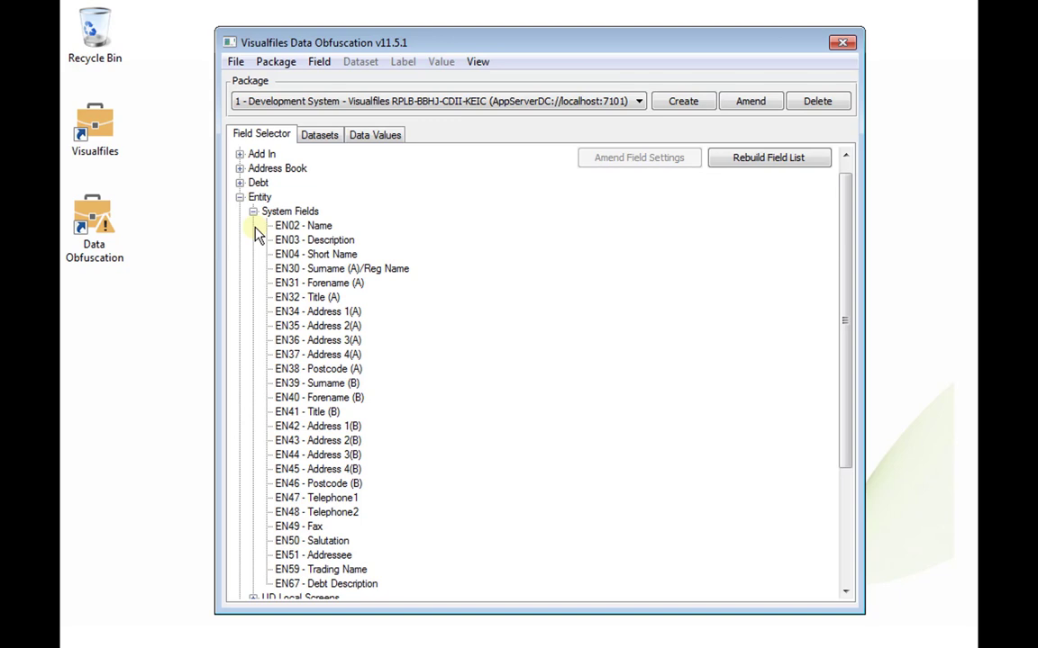
{"action": "left_click", "coordinate": [253, 212]}
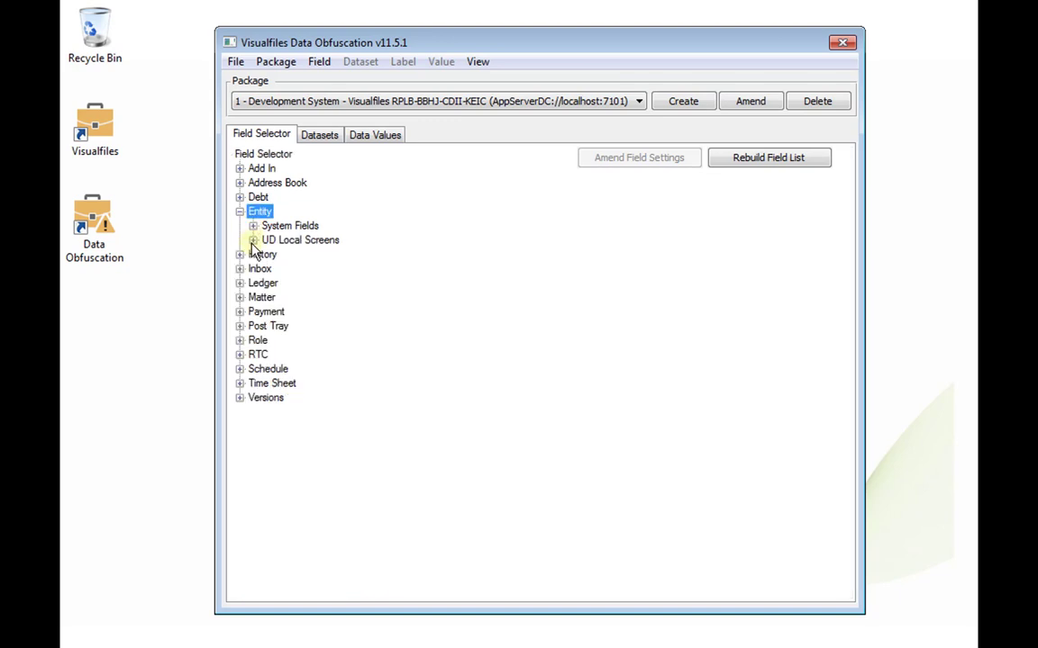
{"action": "left_click", "coordinate": [253, 241]}
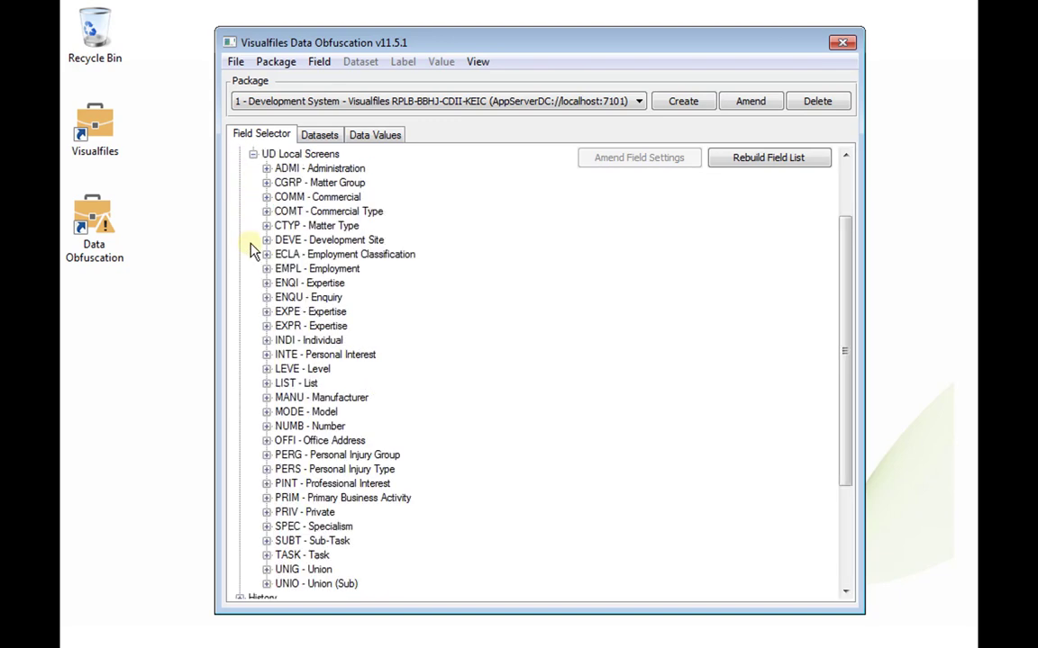
{"action": "left_click", "coordinate": [267, 341]}
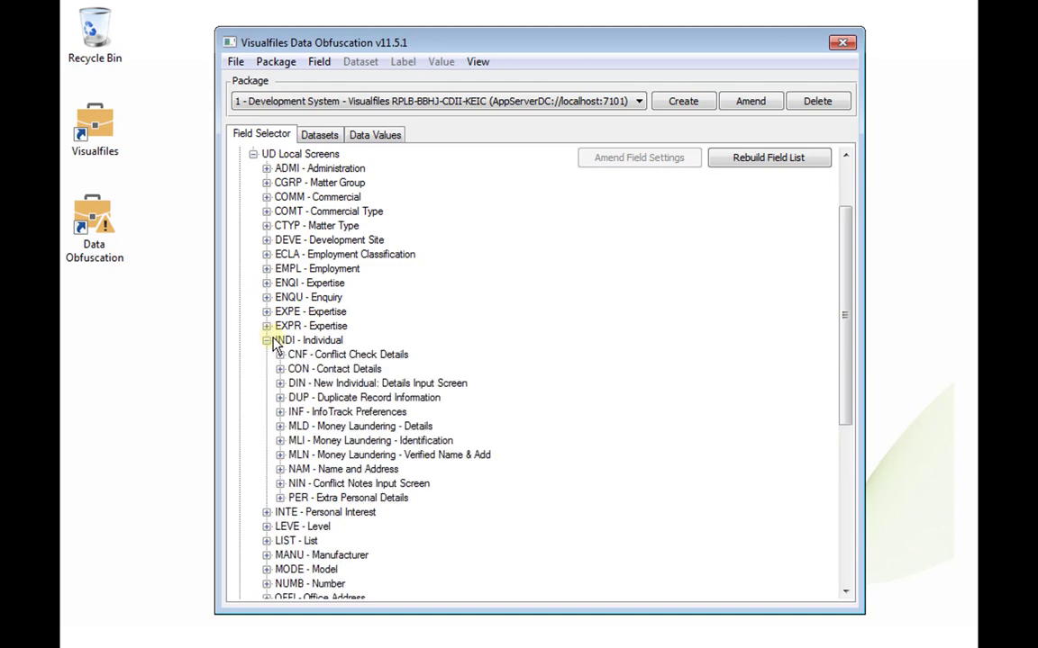
{"action": "left_click", "coordinate": [280, 469]}
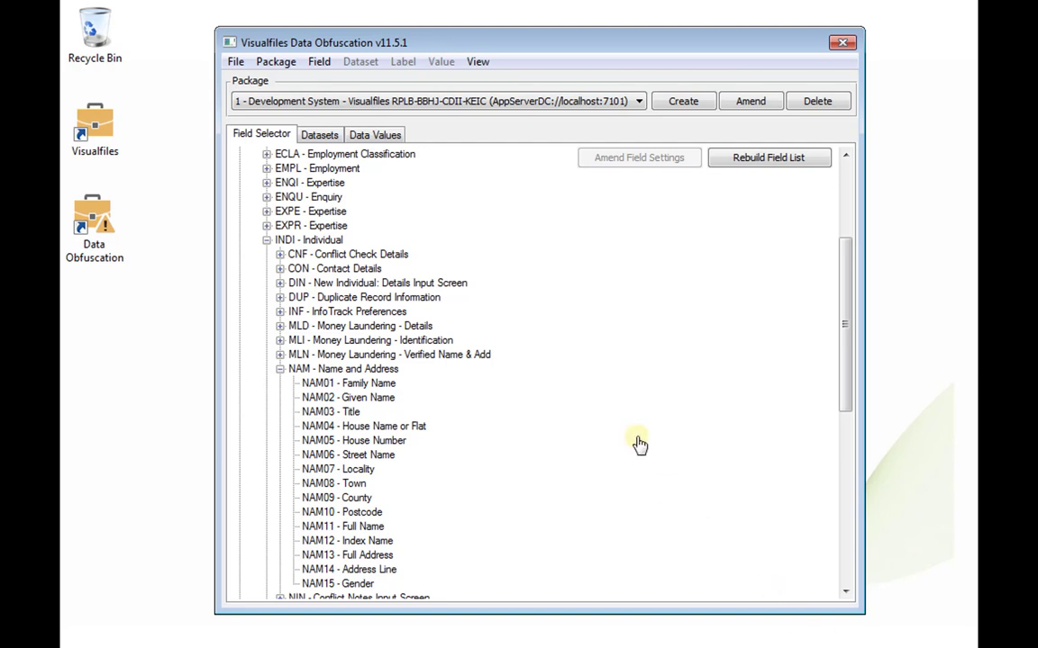
{"action": "left_click", "coordinate": [317, 137]}
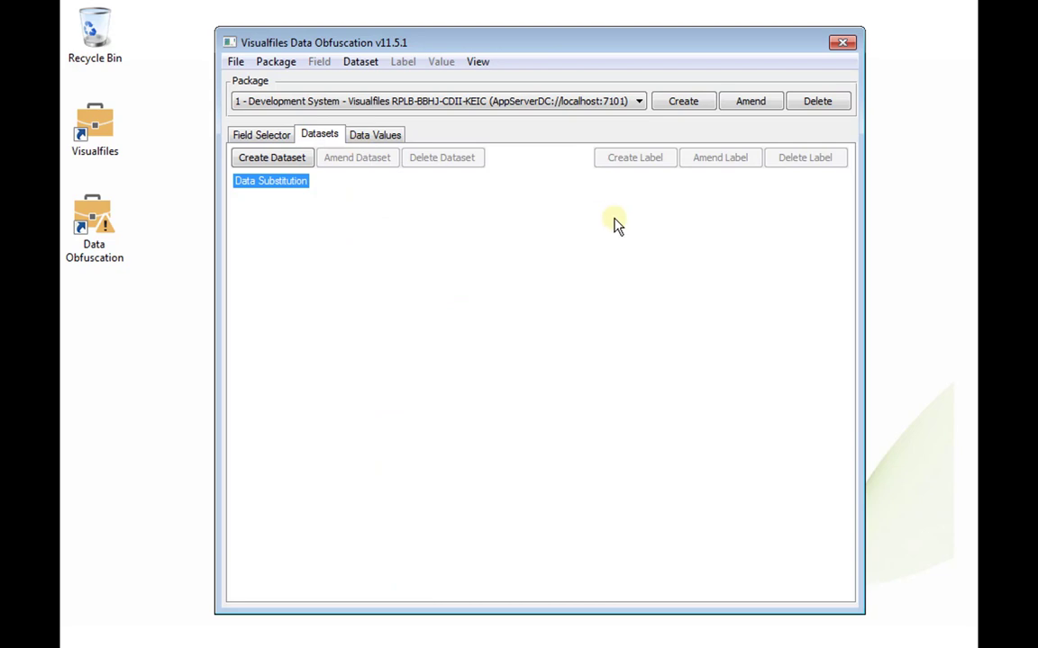
Step: Create the Organisation dataset and give it a Name column label
{"action": "left_click", "coordinate": [306, 159]}
{"action": "type", "text": "Organisation"}
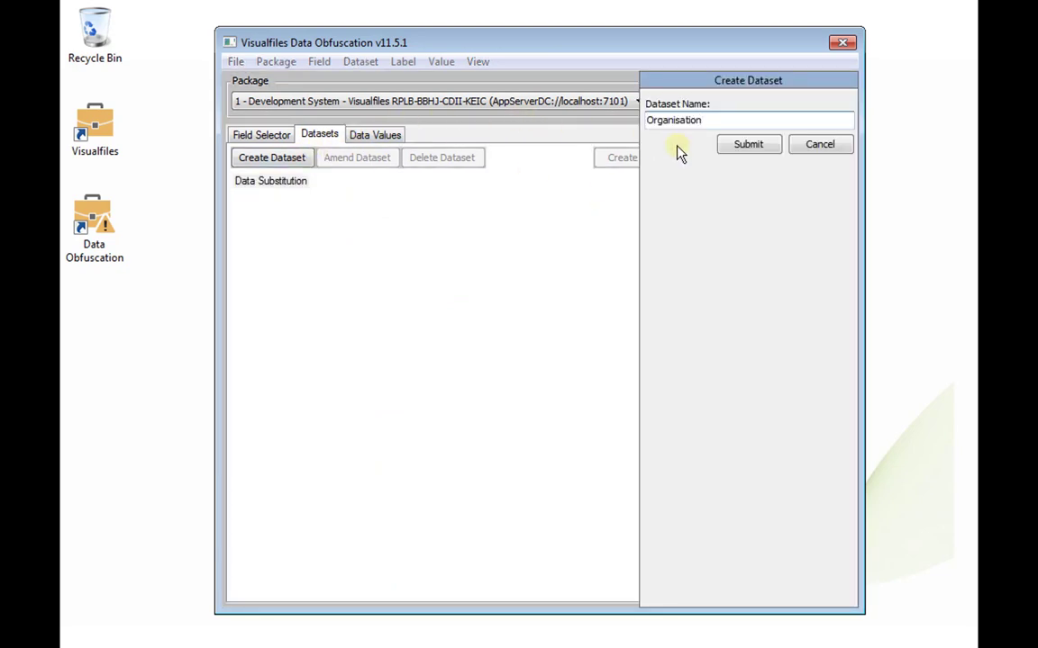
{"action": "left_click", "coordinate": [744, 145]}
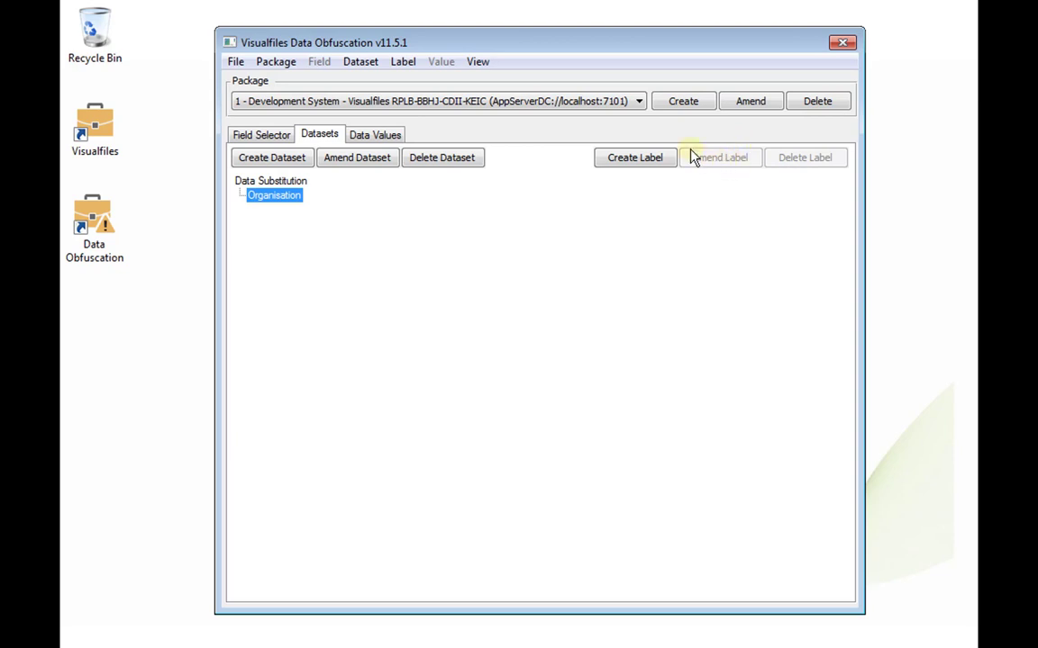
{"action": "left_click", "coordinate": [645, 158]}
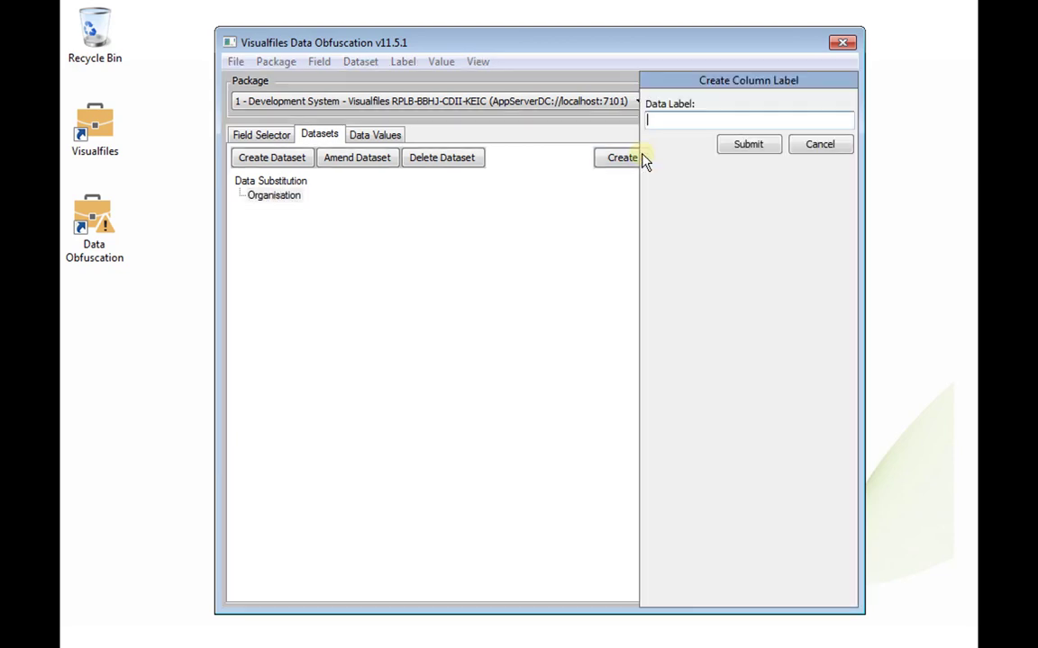
{"action": "type", "text": "Name"}
{"action": "left_click", "coordinate": [752, 149]}
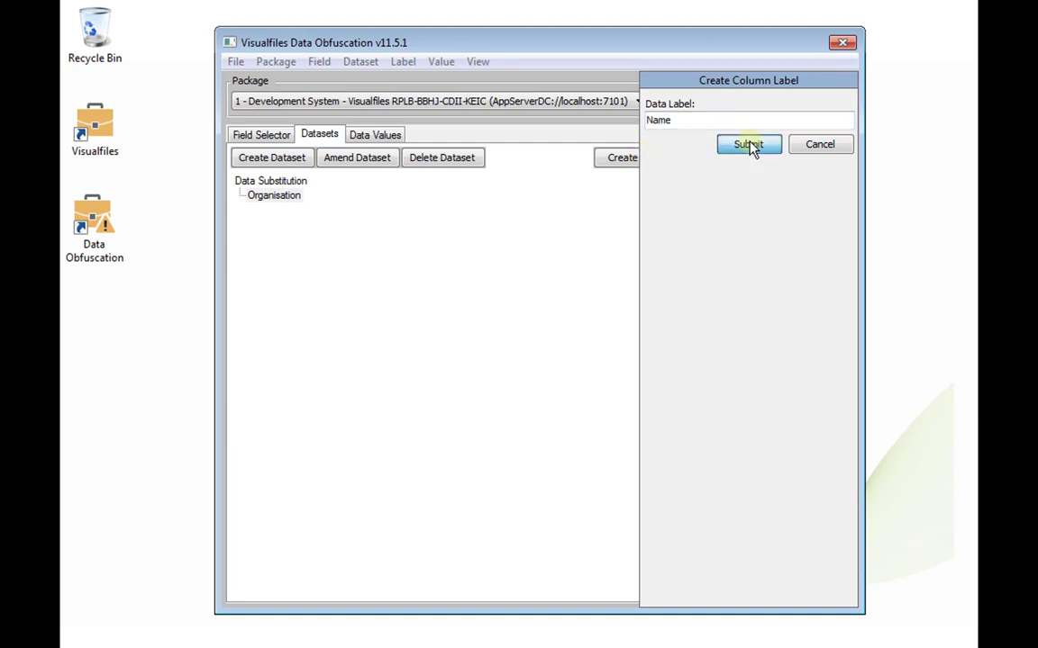
Step: Add column labels Address 1, Address 2, Address 3 and Address 4 to Organisation
{"action": "left_click", "coordinate": [647, 162]}
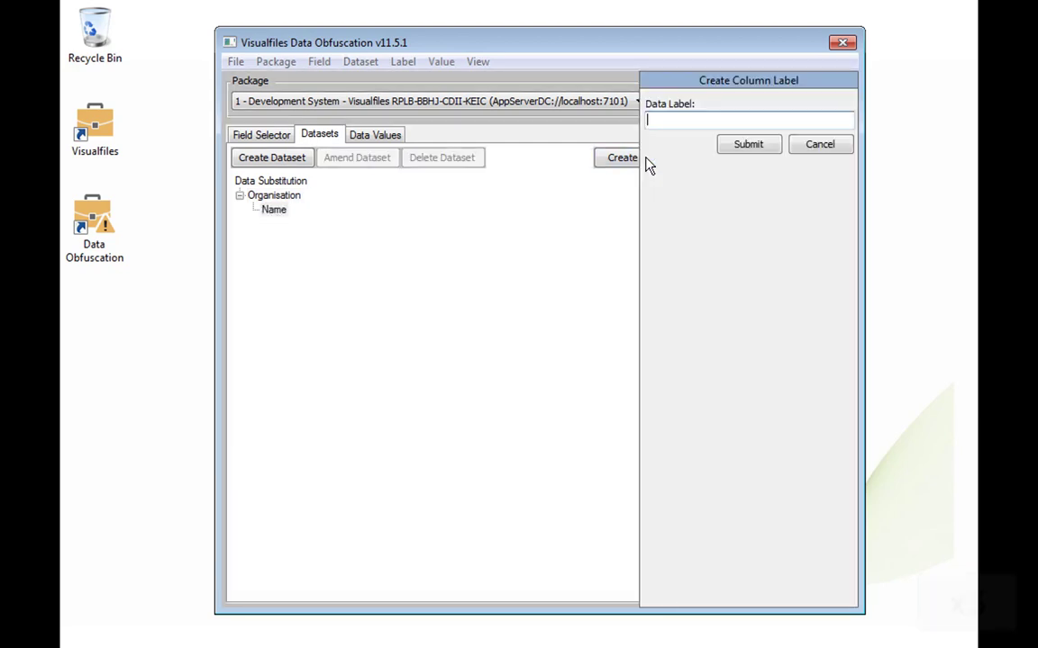
{"action": "type", "text": "Address 1"}
{"action": "left_click", "coordinate": [721, 152]}
{"action": "left_click", "coordinate": [638, 170]}
{"action": "type", "text": "A"}
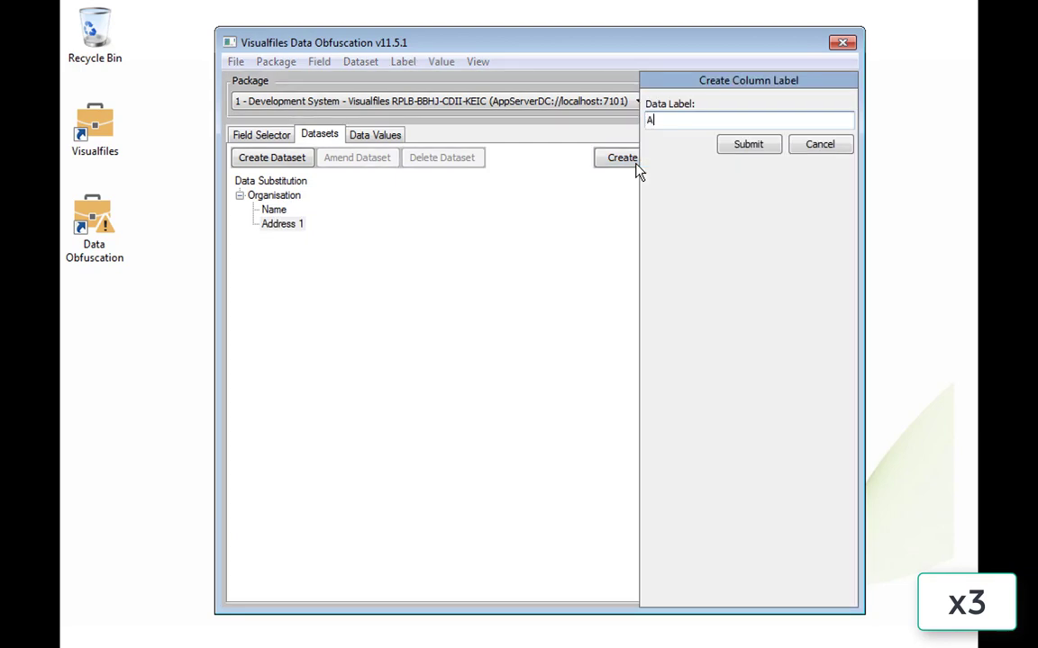
{"action": "type", "text": "ddress 2"}
{"action": "left_click", "coordinate": [743, 146]}
{"action": "type", "text": "Address 3"}
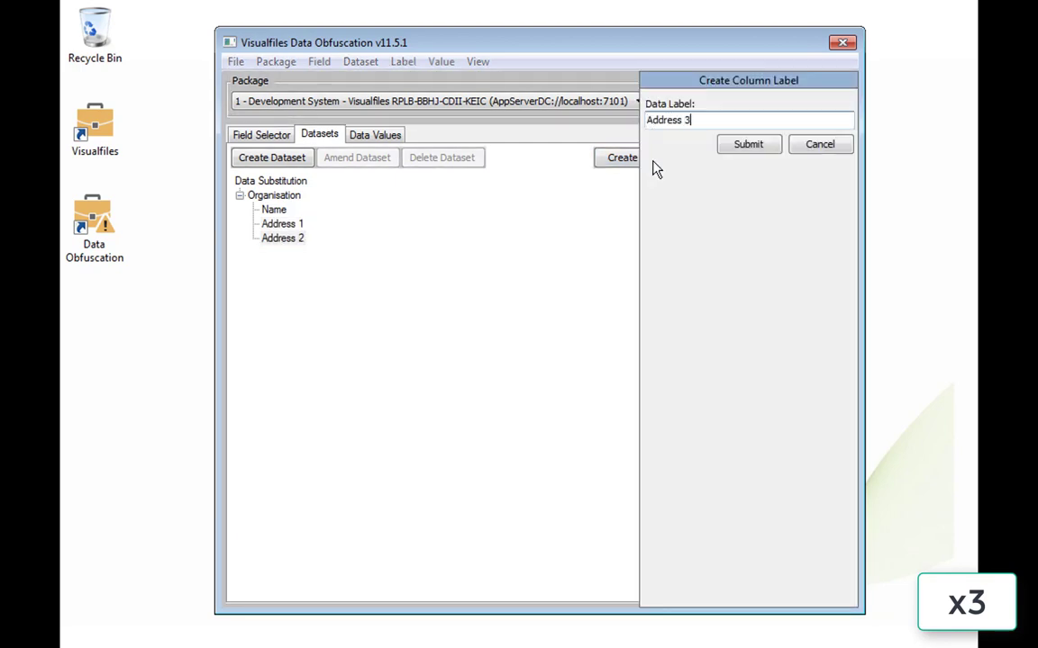
{"action": "key", "text": "Return"}
{"action": "left_click", "coordinate": [669, 165]}
{"action": "type", "text": "Address 4"}
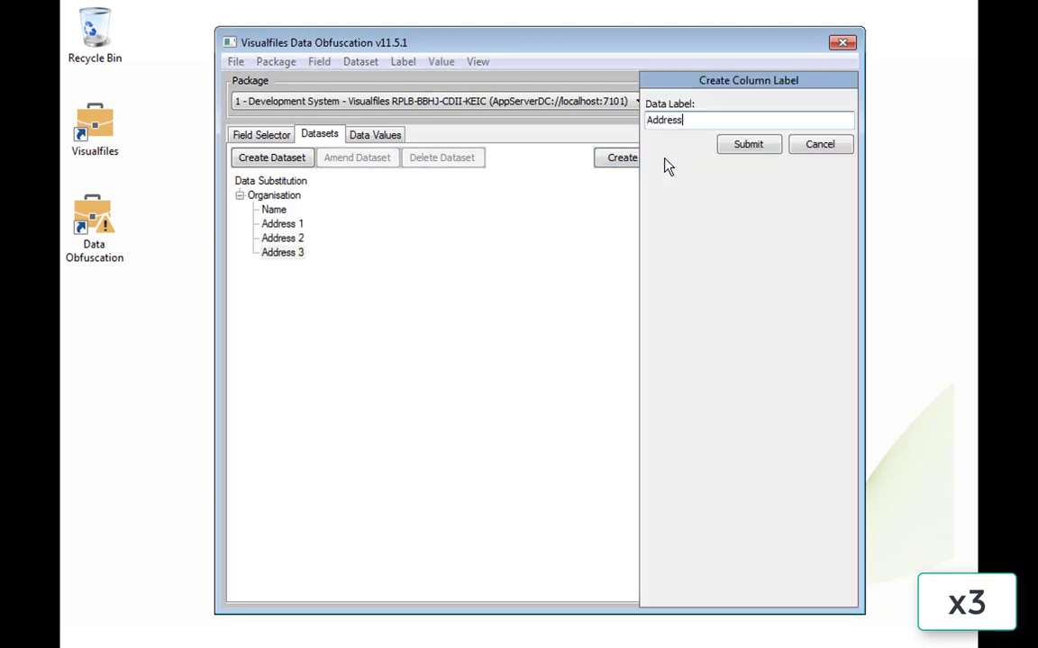
{"action": "left_click", "coordinate": [747, 148]}
Step: Add the Postcode, Telephone and Fax column labels to Organisation
{"action": "left_click", "coordinate": [664, 165]}
{"action": "type", "text": "Postcode"}
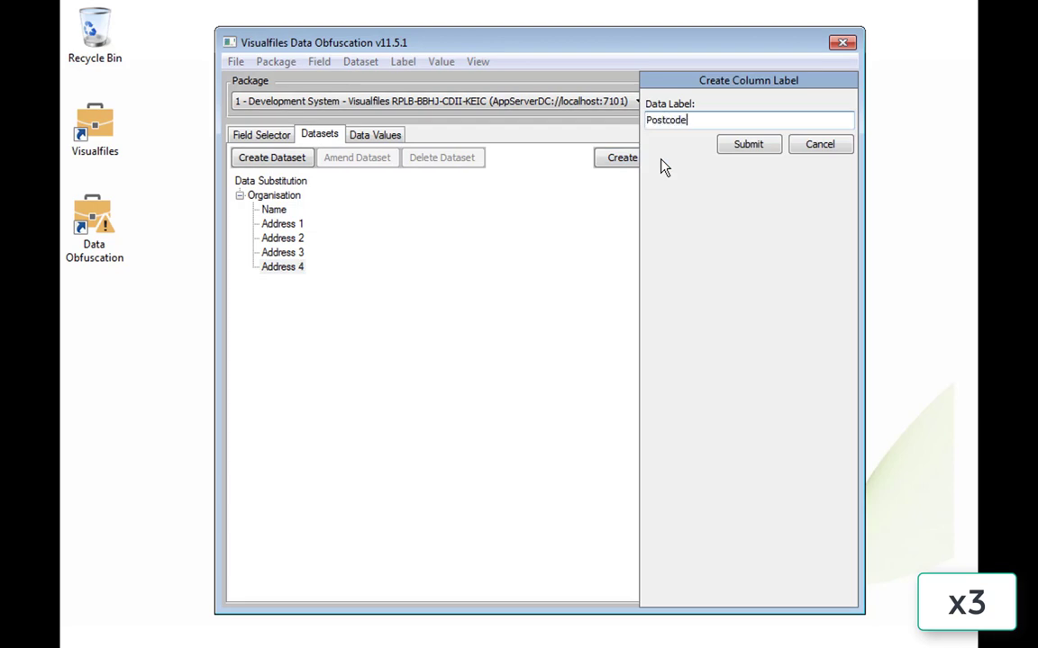
{"action": "key", "text": "Return"}
{"action": "left_click", "coordinate": [662, 157]}
{"action": "type", "text": "Telephone"}
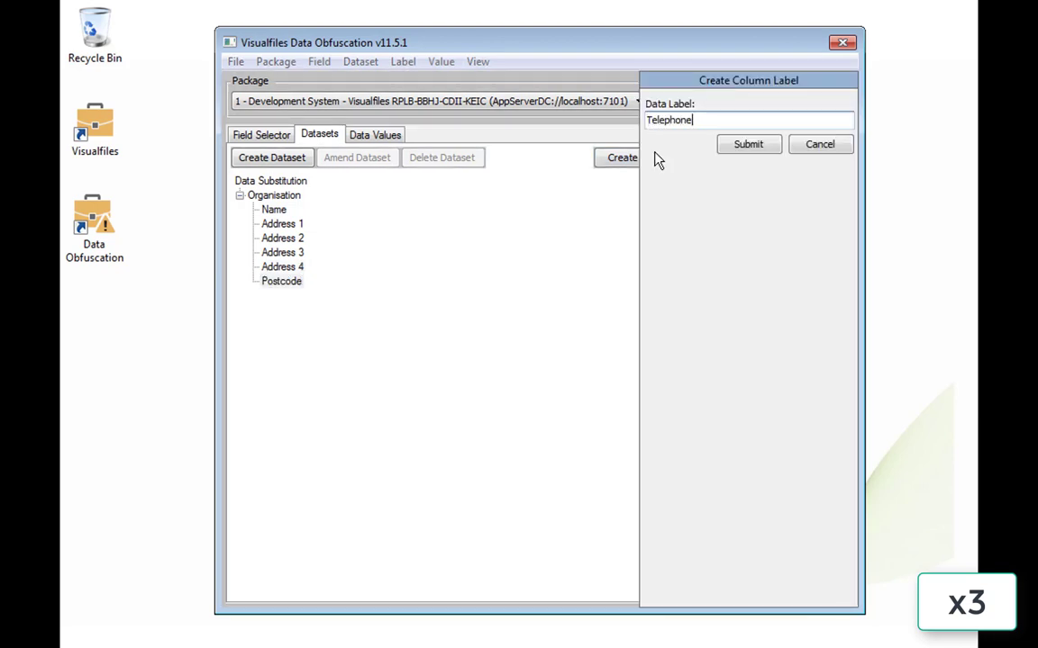
{"action": "key", "text": "Return"}
{"action": "left_click", "coordinate": [664, 158]}
{"action": "type", "text": "Fax"}
{"action": "left_click", "coordinate": [740, 149]}
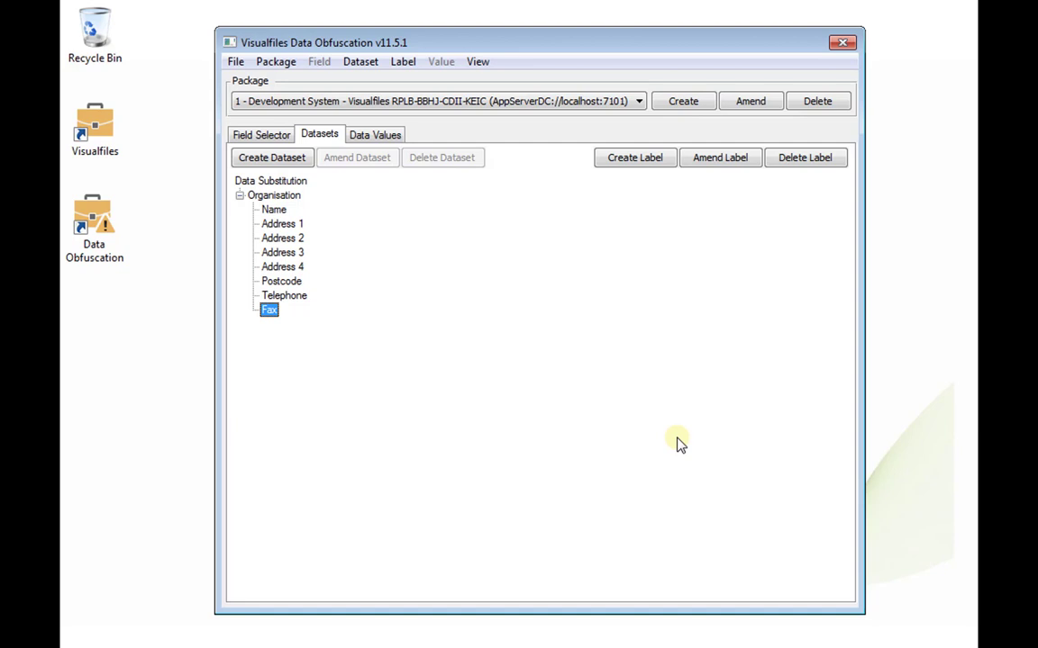
Step: In the Organisation data values, start a Widgets and Co row with Address 1 'Morley Industrial Estate'
{"action": "left_click", "coordinate": [393, 135]}
{"action": "left_click", "coordinate": [394, 159]}
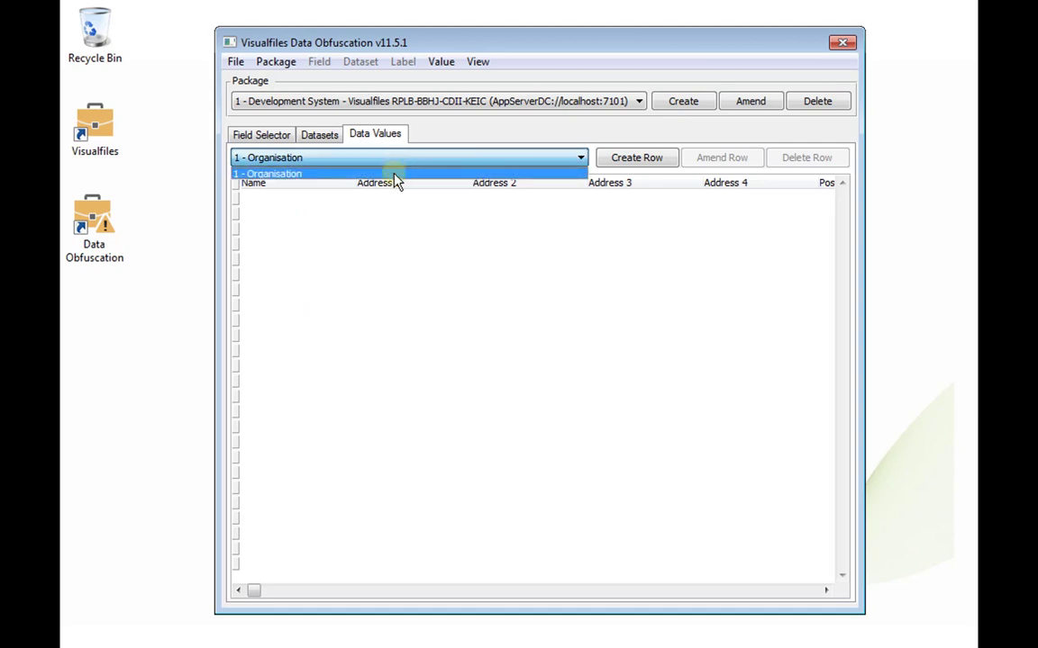
{"action": "left_click", "coordinate": [394, 175]}
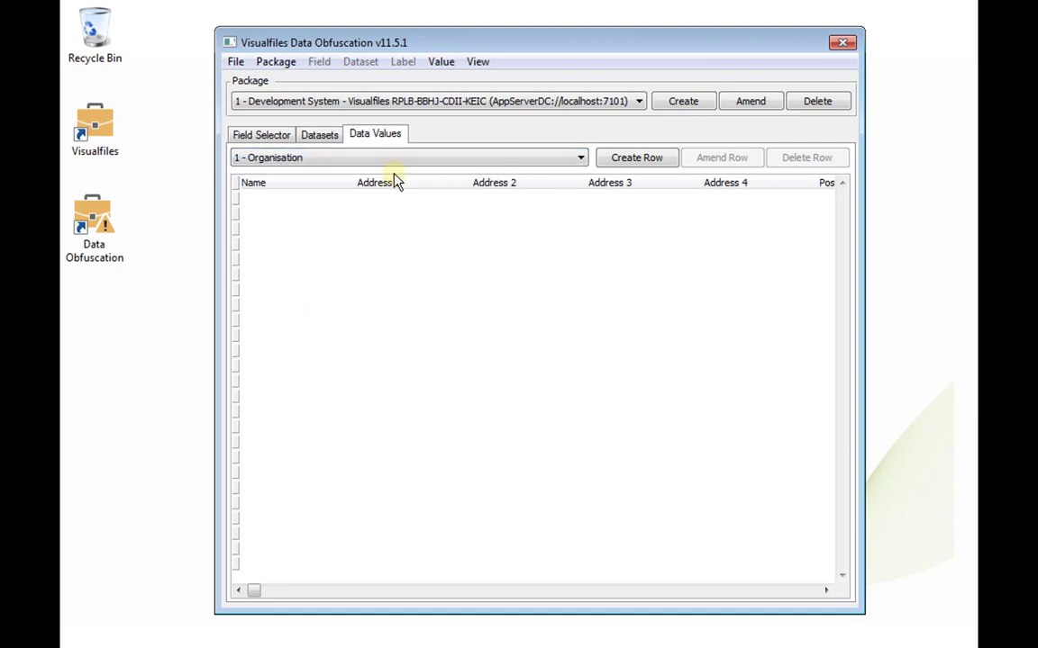
{"action": "left_click", "coordinate": [634, 159]}
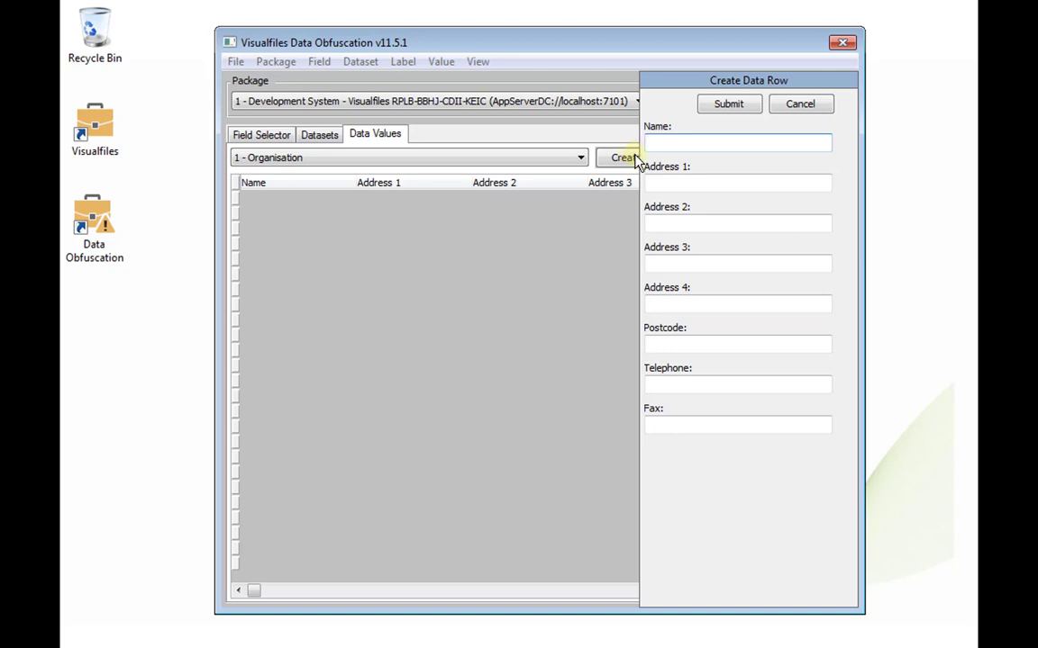
{"action": "type", "text": "Widgets and Co"}
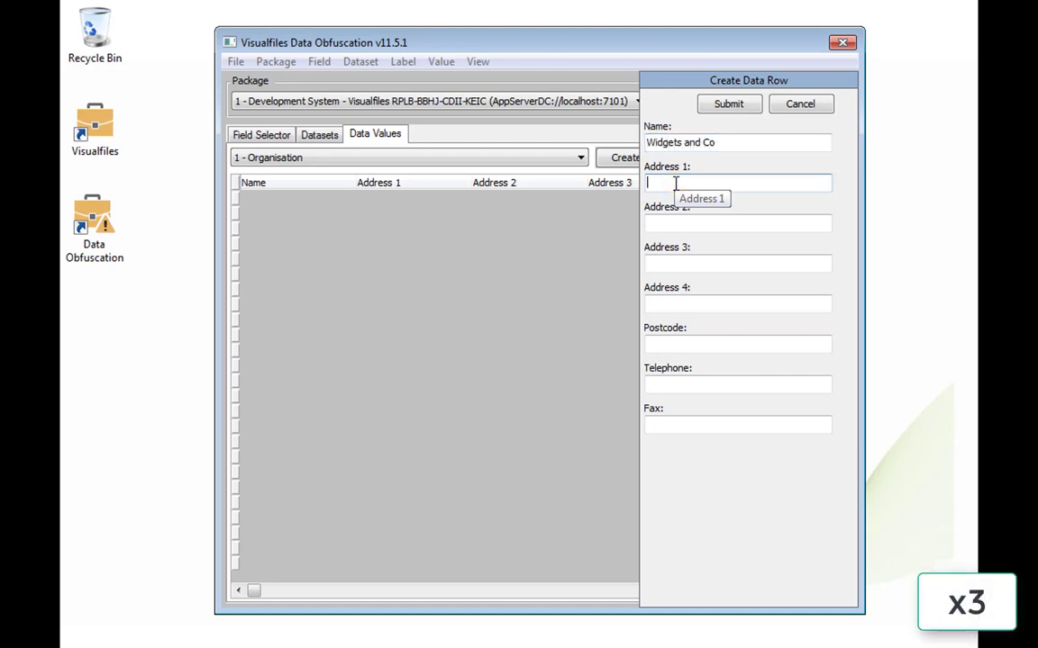
{"action": "left_click", "coordinate": [676, 183]}
{"action": "type", "text": "Morley Industrial Estate"}
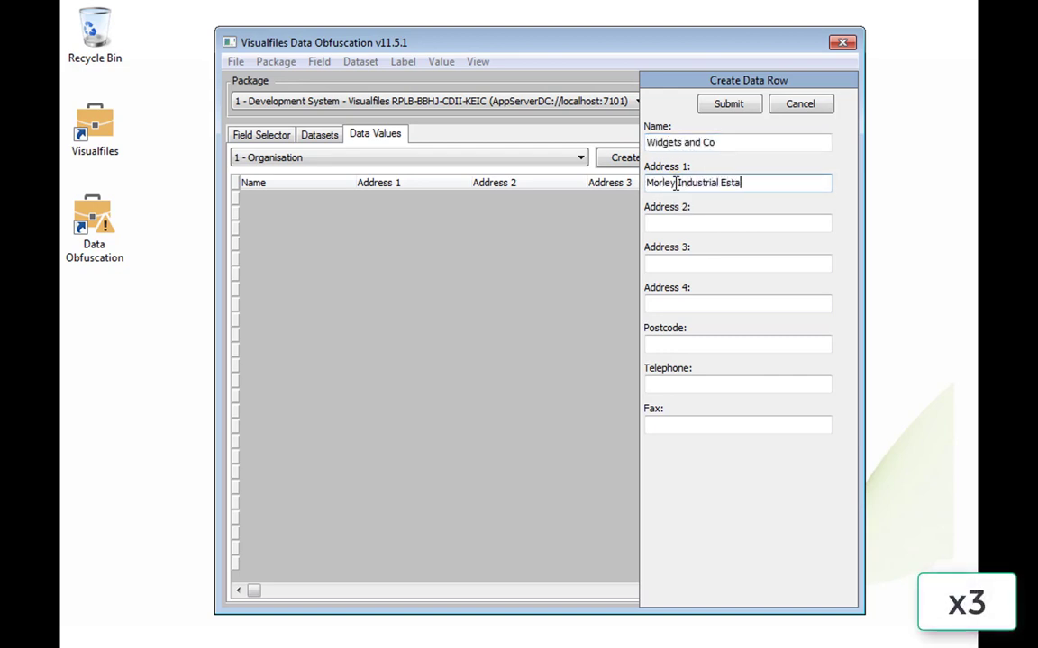
Step: Finish the row with Leeds Road, Morley, postcode LS19 7YY, telephone and fax numbers, then submit
{"action": "key", "text": "Tab"}
{"action": "type", "text": "Leeds Road"}
{"action": "key", "text": "Tab"}
{"action": "type", "text": "Morley"}
{"action": "key", "text": "Tab"}
{"action": "key", "text": "Tab"}
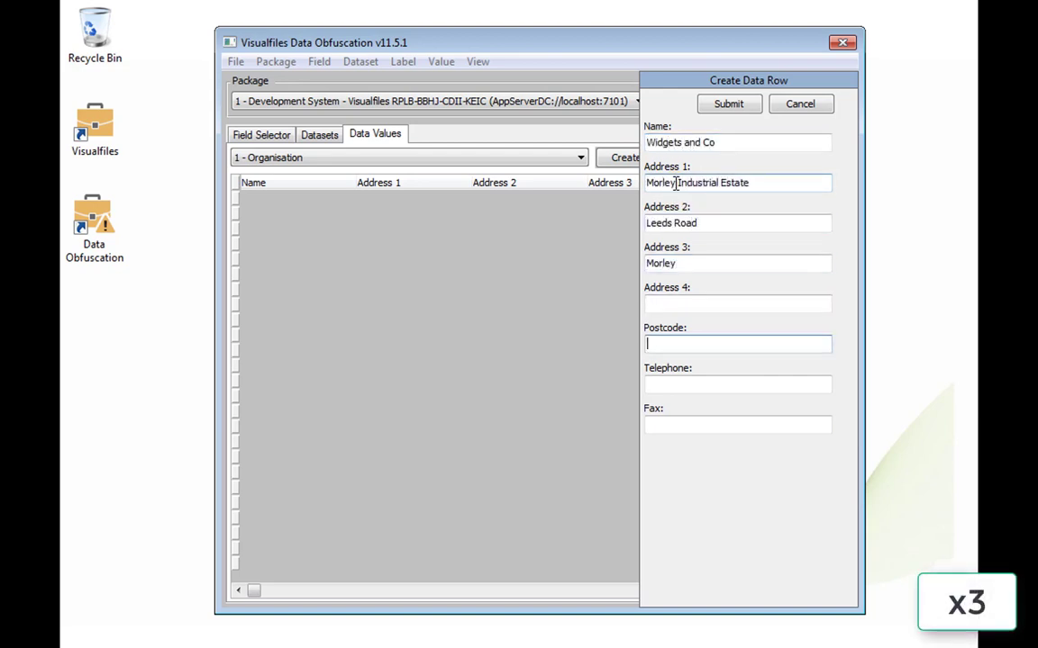
{"action": "type", "text": "LS19 7YY"}
{"action": "key", "text": "Tab"}
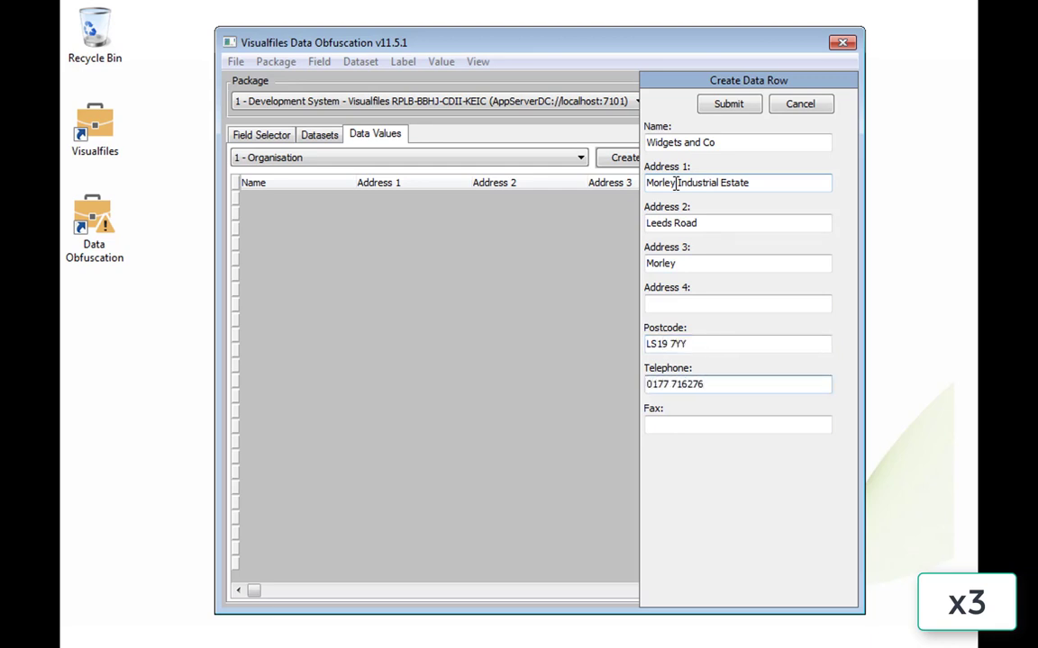
{"action": "key", "text": "Tab"}
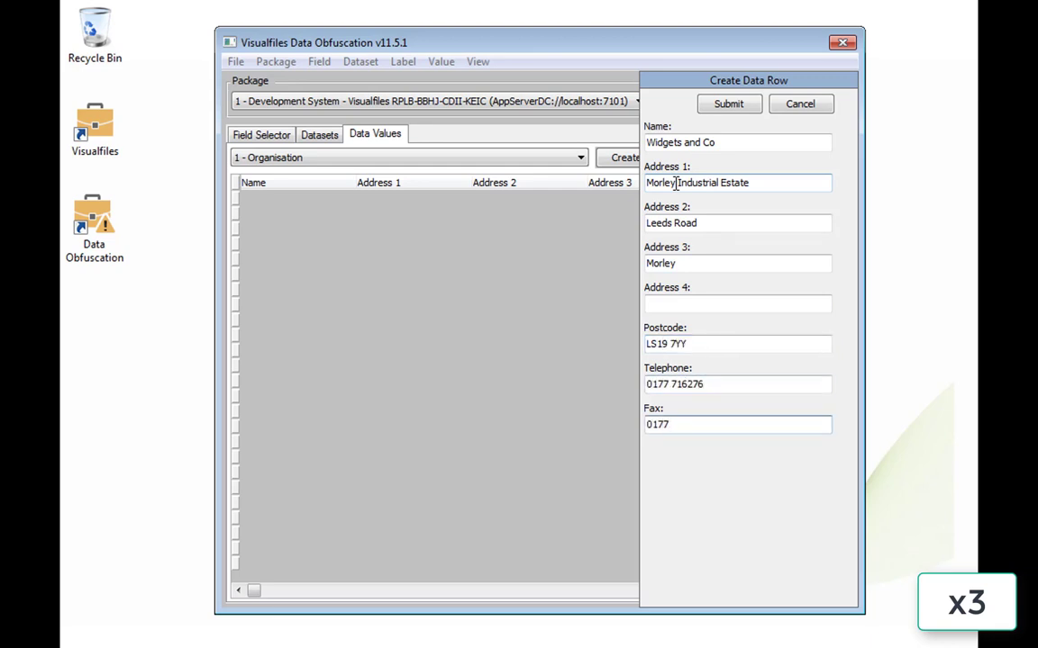
{"action": "left_click", "coordinate": [740, 104]}
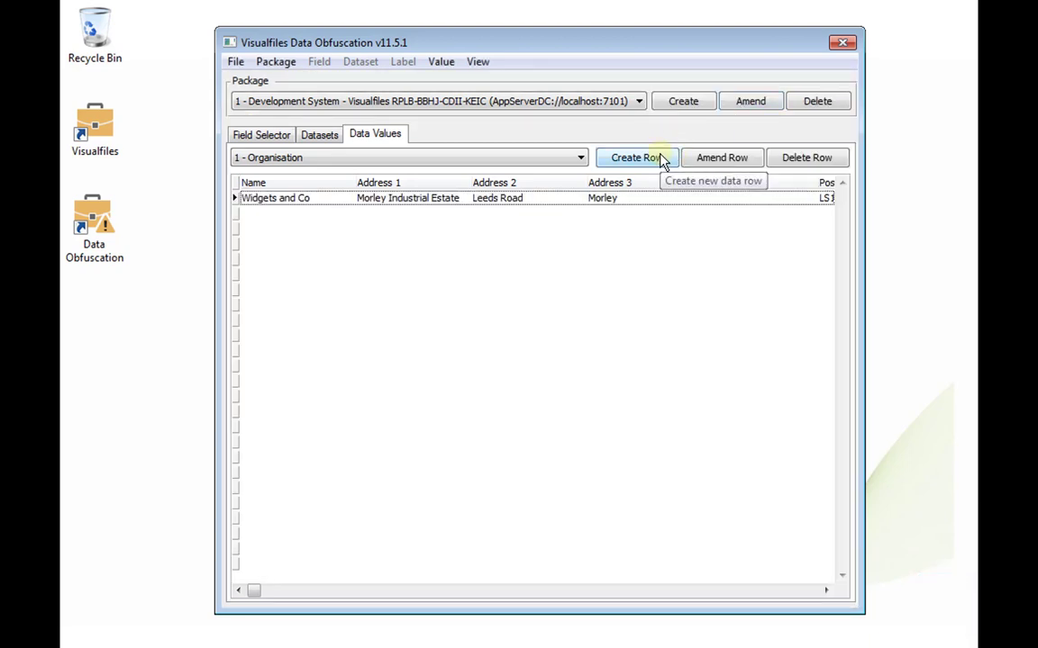
Step: Start a Gadgets Inc row with address Technology Park, Carlisle Street, Pudsey
{"action": "left_click", "coordinate": [662, 159]}
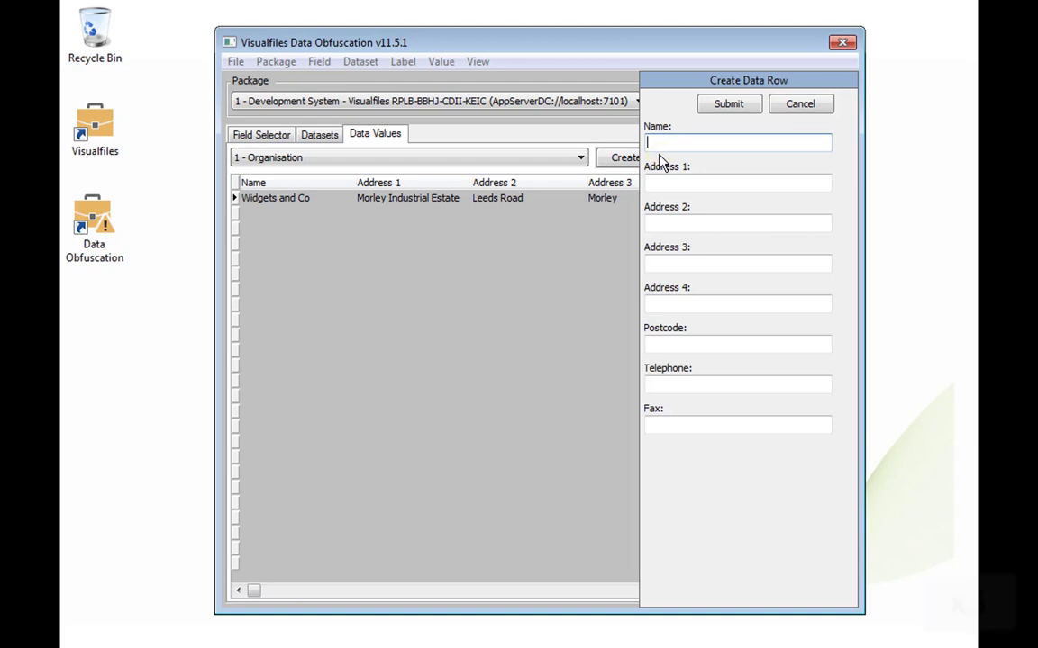
{"action": "type", "text": "Gadgets Inc"}
{"action": "key", "text": "Tab"}
{"action": "type", "text": "Technology Park"}
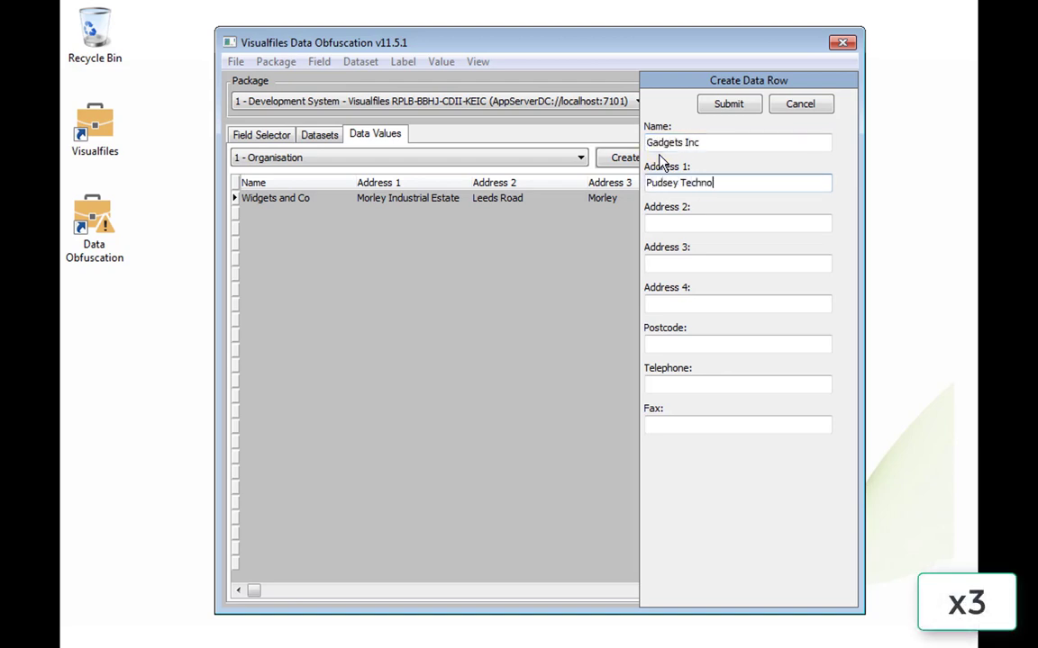
{"action": "key", "text": "Tab"}
{"action": "type", "text": "Carlisle Street"}
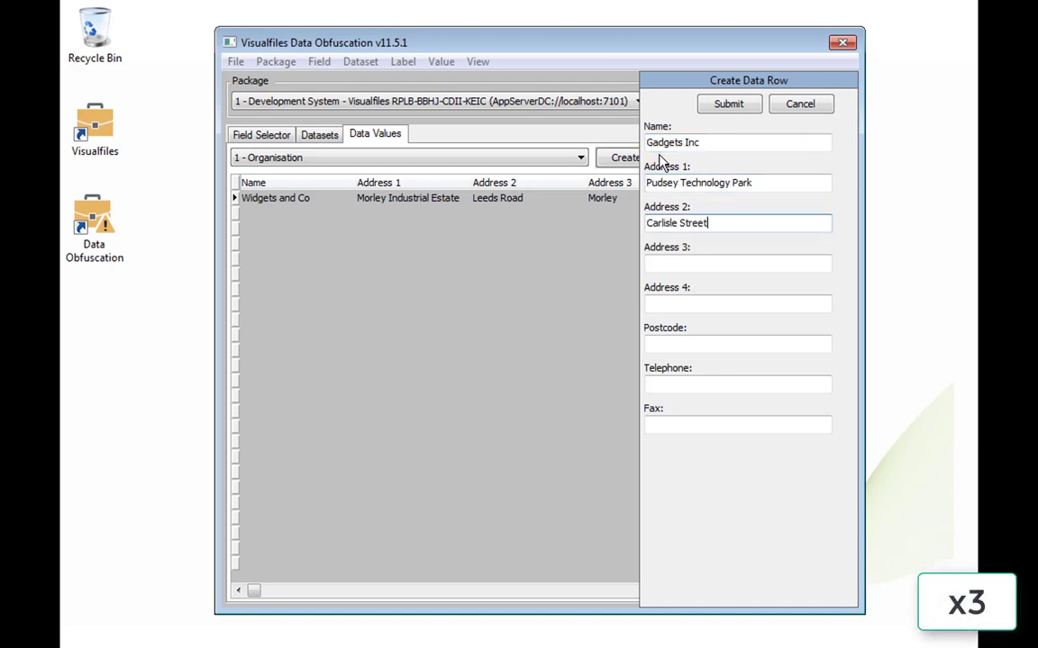
{"action": "key", "text": "Tab"}
{"action": "type", "text": "Pudsey"}
Step: Complete Gadgets Inc with Address 4 Leeds, postcode LS18 8QW, telephone and fax numbers, then submit
{"action": "key", "text": "Tab"}
{"action": "type", "text": "Leeds"}
{"action": "key", "text": "Tab"}
{"action": "type", "text": "LS18 8QW"}
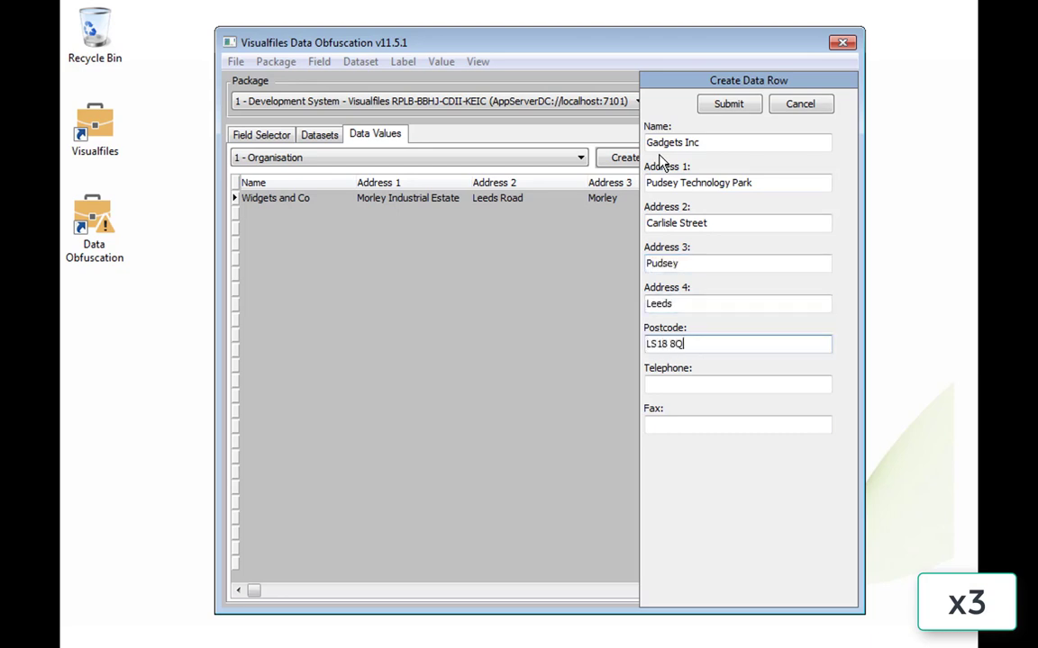
{"action": "key", "text": "Tab"}
{"action": "key", "text": "Tab"}
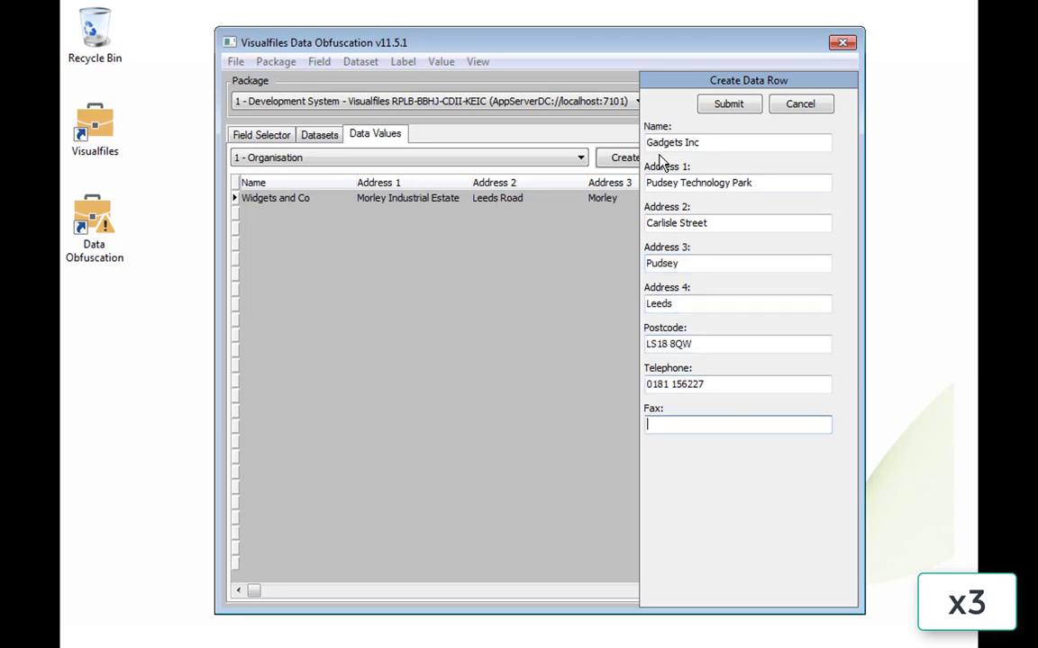
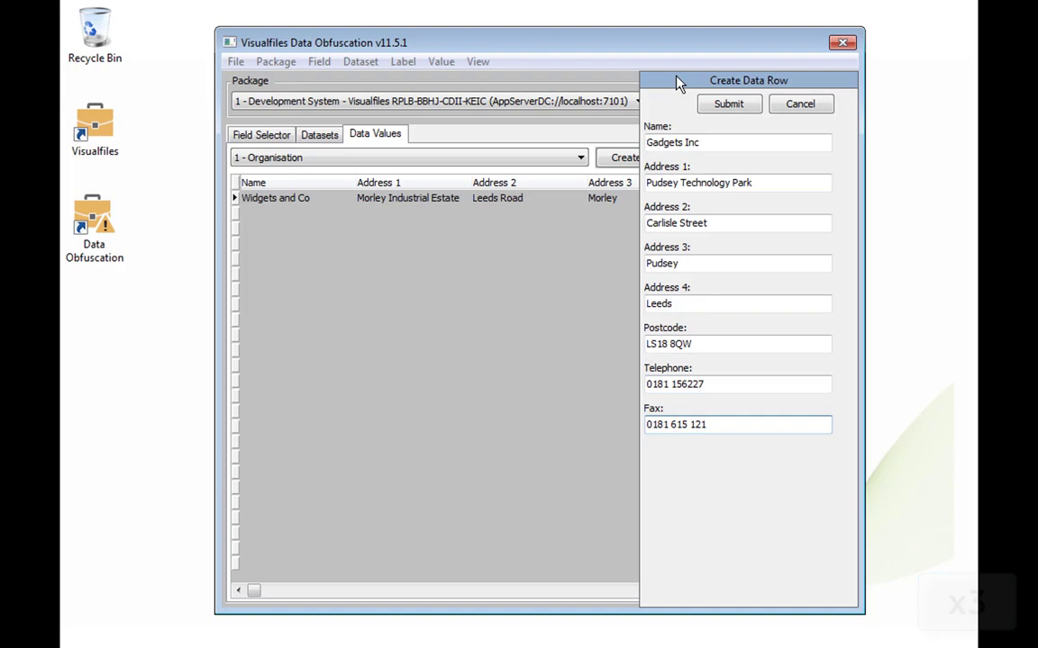
{"action": "left_click", "coordinate": [723, 105]}
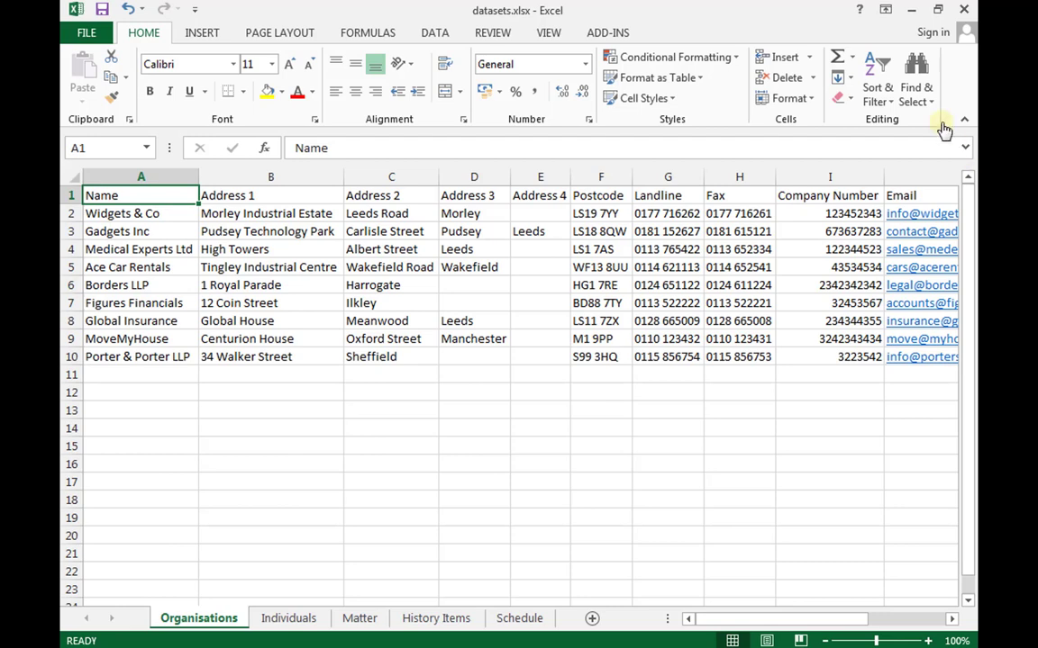
Step: Minimize the datasets.xlsx Excel window to return to Data Obfuscation
{"action": "left_click", "coordinate": [909, 11]}
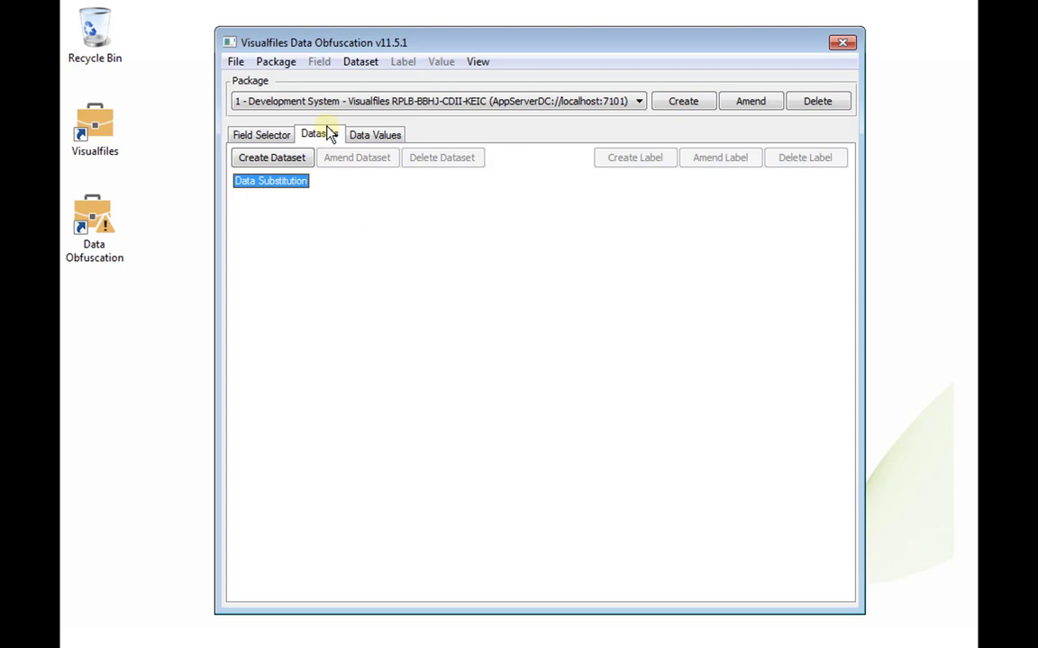
Step: Load the datasets from datasets.xlsx and review the imported Organisations data values
{"action": "left_click", "coordinate": [362, 63]}
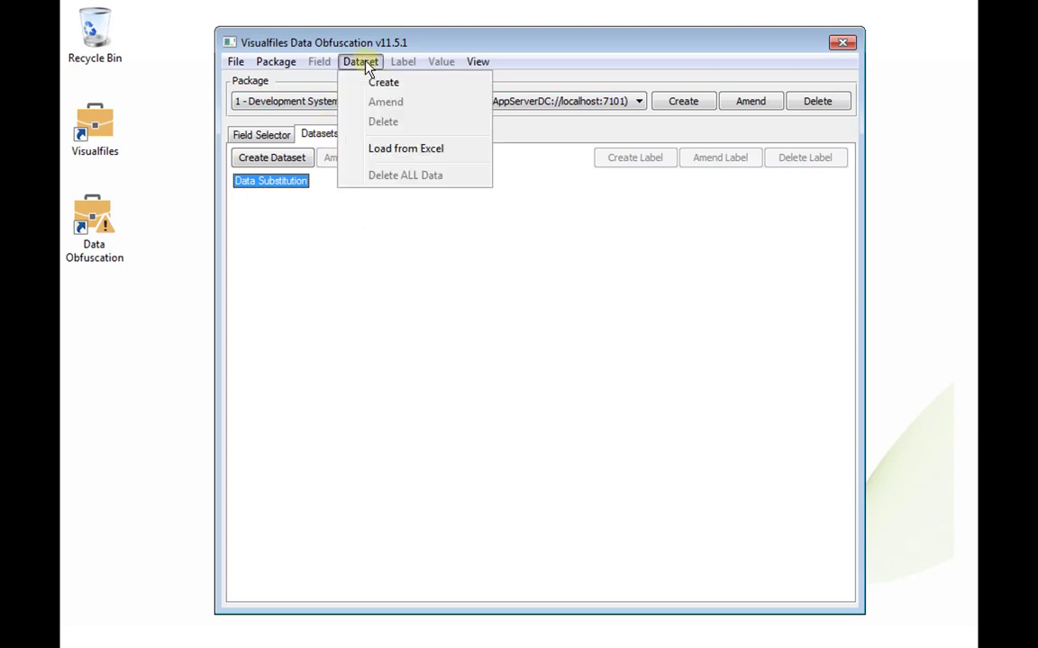
{"action": "left_click", "coordinate": [386, 153]}
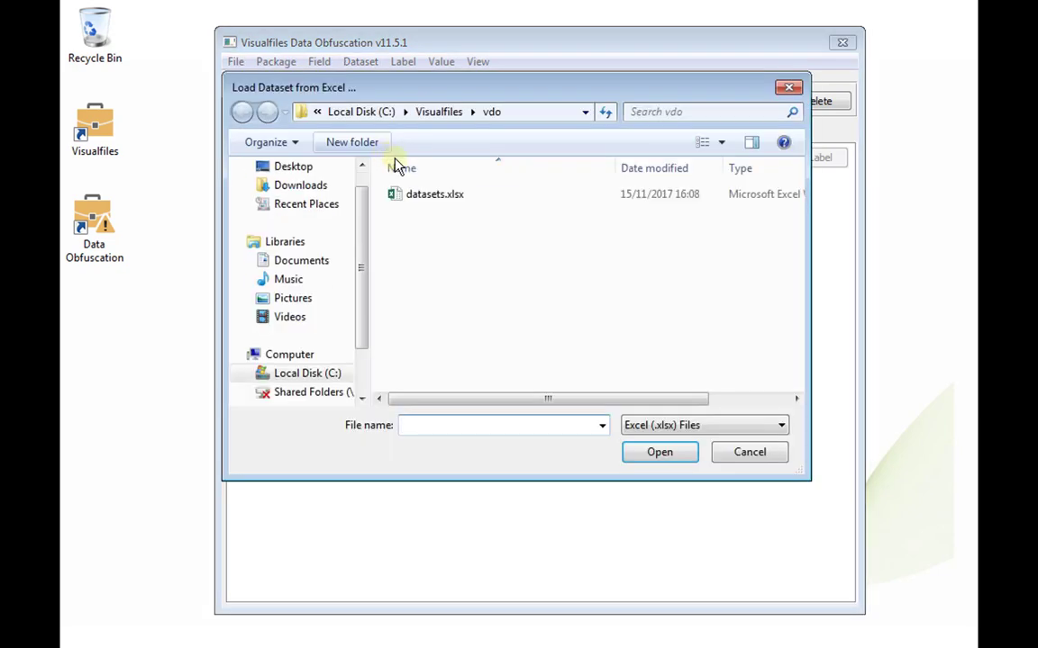
{"action": "left_click", "coordinate": [416, 195]}
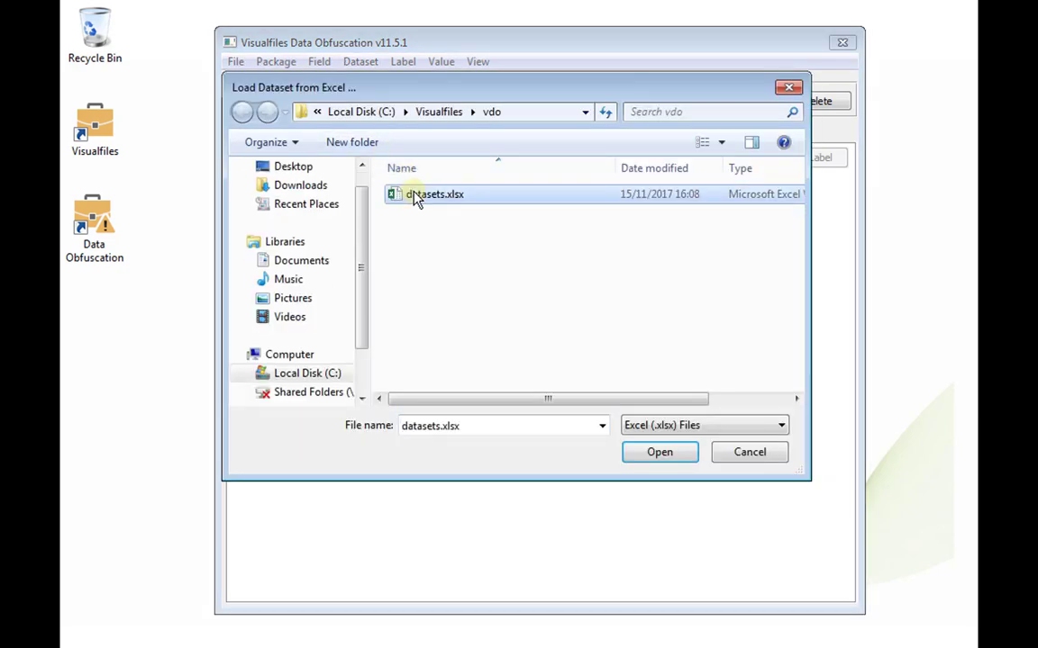
{"action": "left_click", "coordinate": [657, 451]}
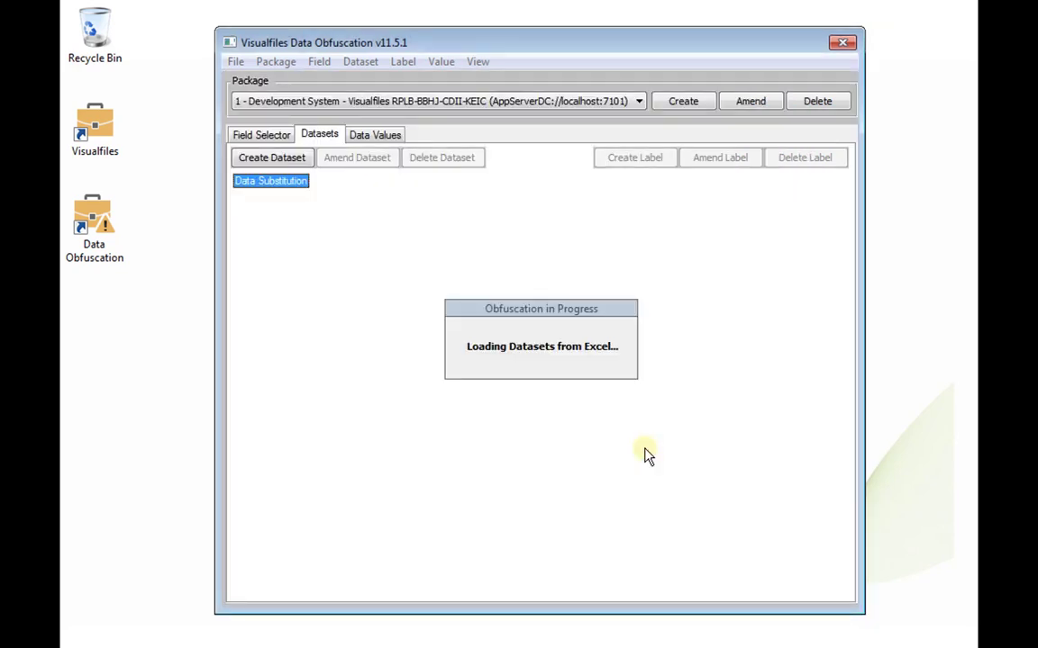
{"action": "left_click", "coordinate": [385, 138]}
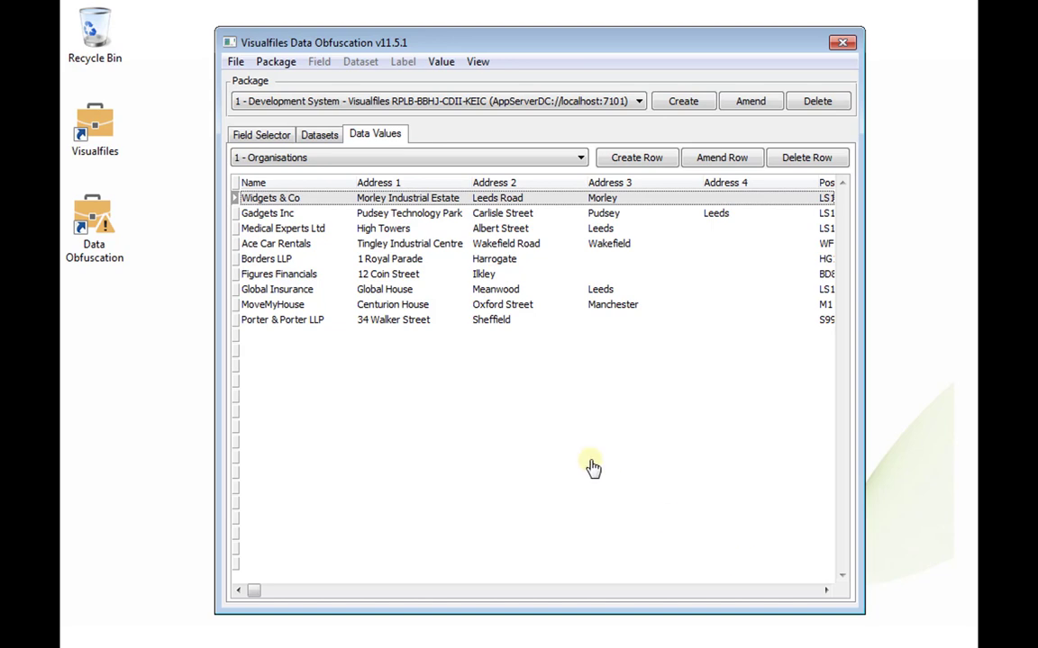
{"action": "left_click", "coordinate": [271, 137]}
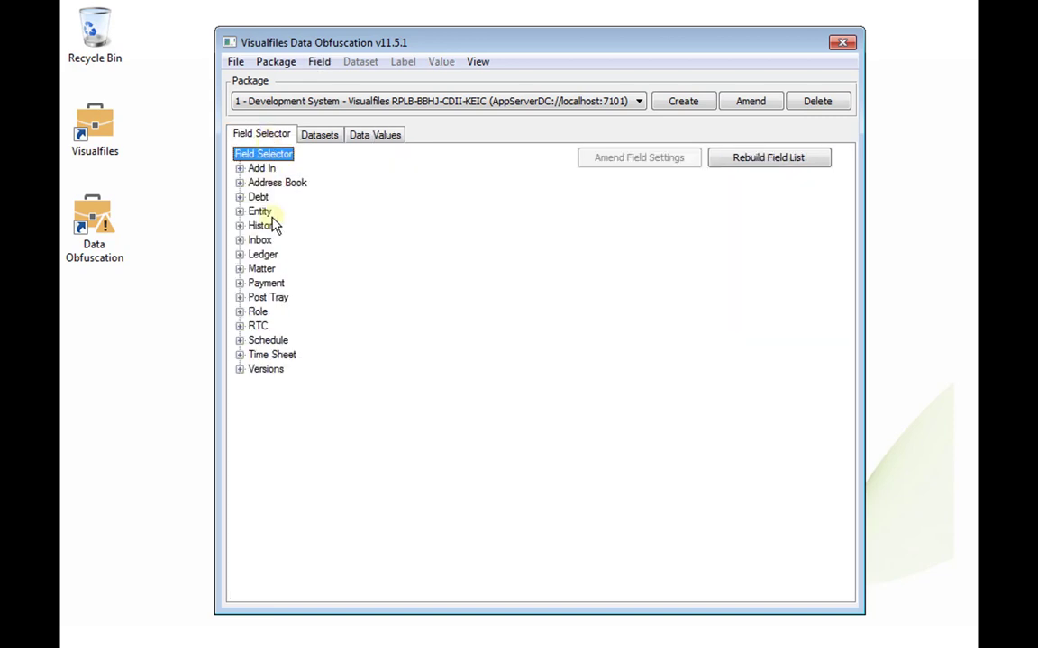
Step: Turn on obfuscation for AB01 - Name with Method Mask, Position All, applied to all fields
{"action": "left_click", "coordinate": [238, 182]}
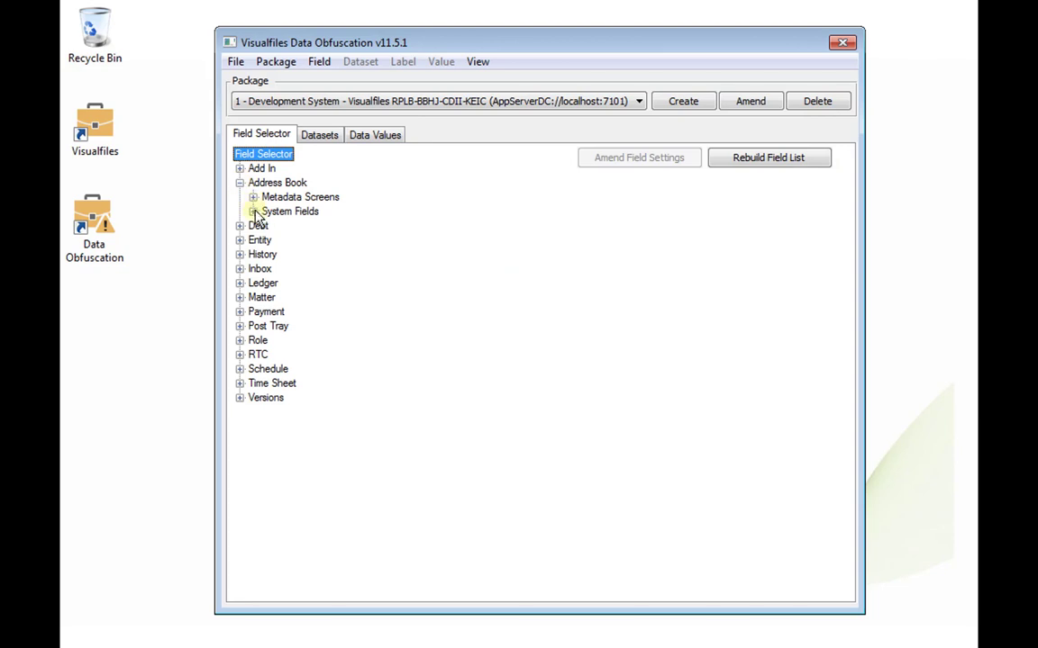
{"action": "left_click", "coordinate": [253, 210]}
{"action": "left_click", "coordinate": [309, 227]}
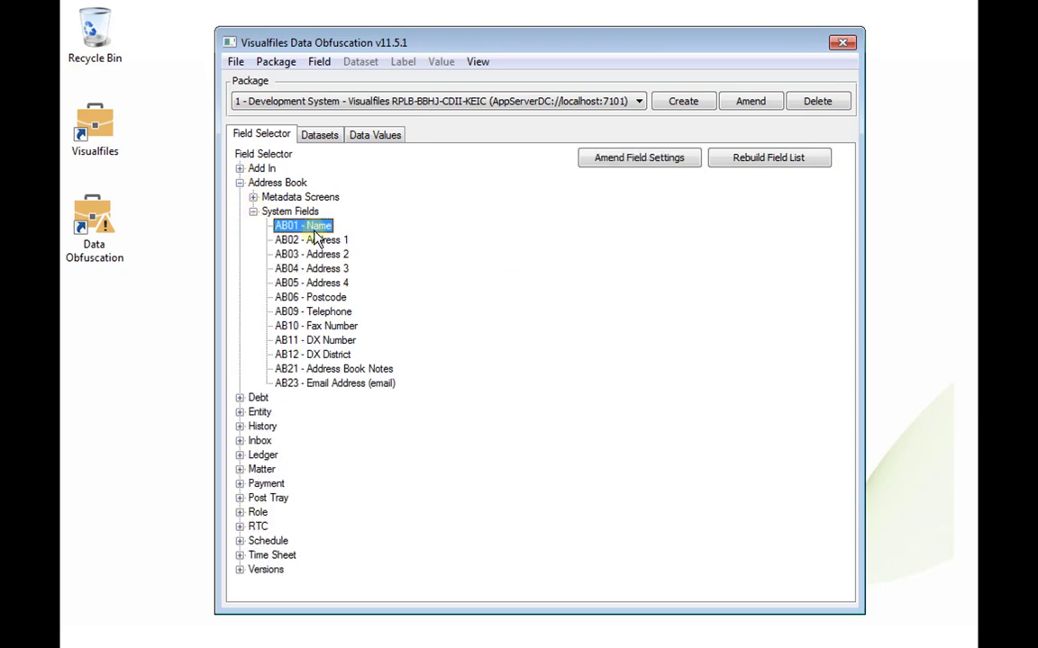
{"action": "left_click", "coordinate": [608, 167]}
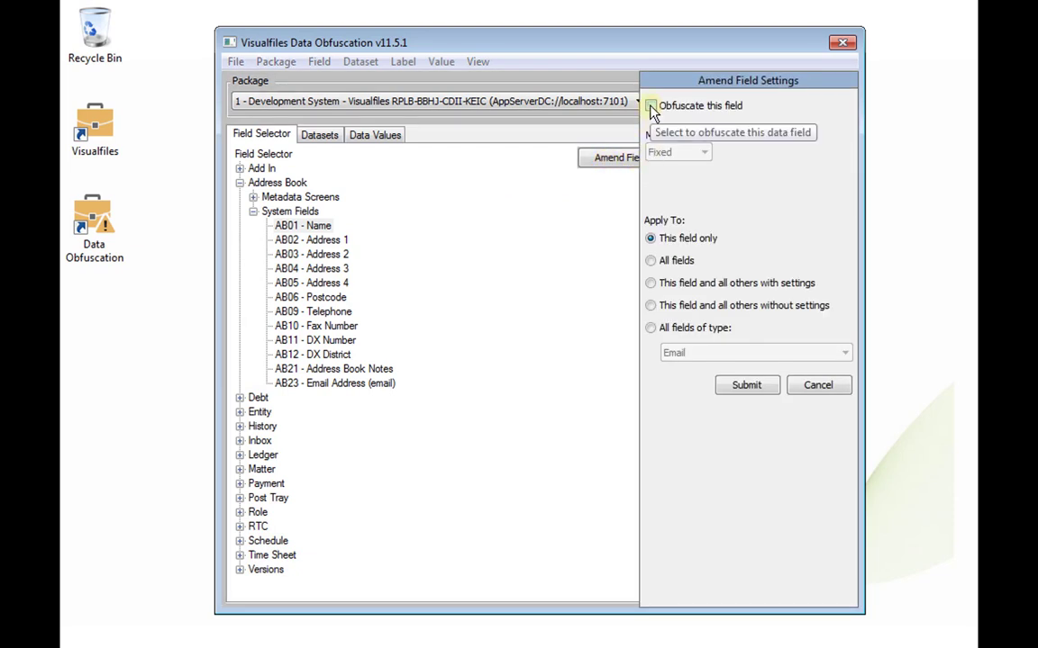
{"action": "left_click", "coordinate": [651, 106]}
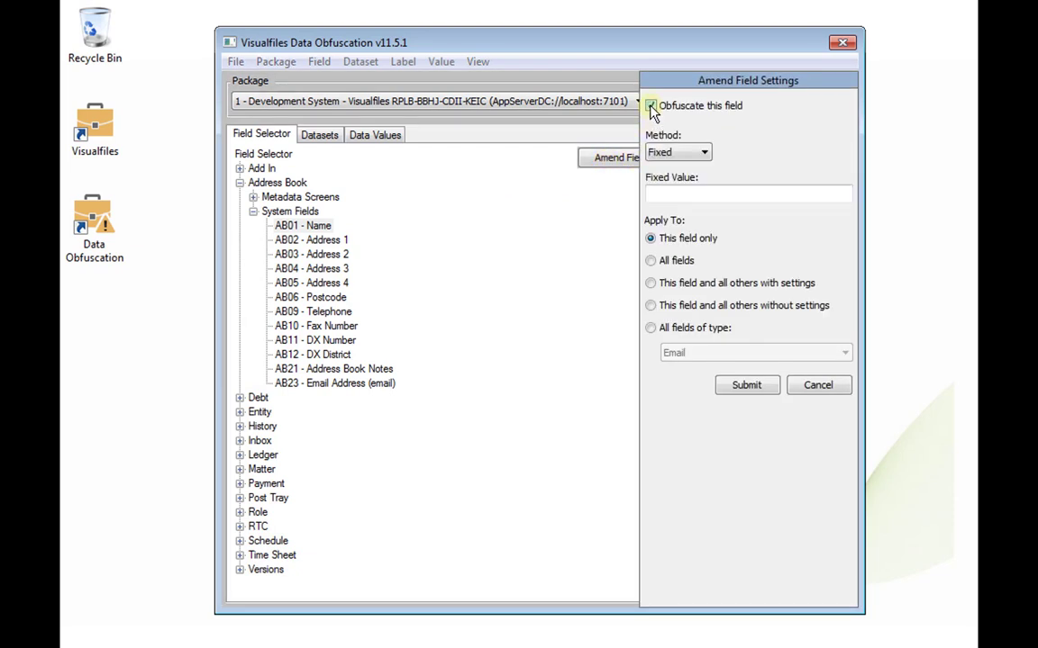
{"action": "left_click", "coordinate": [706, 155]}
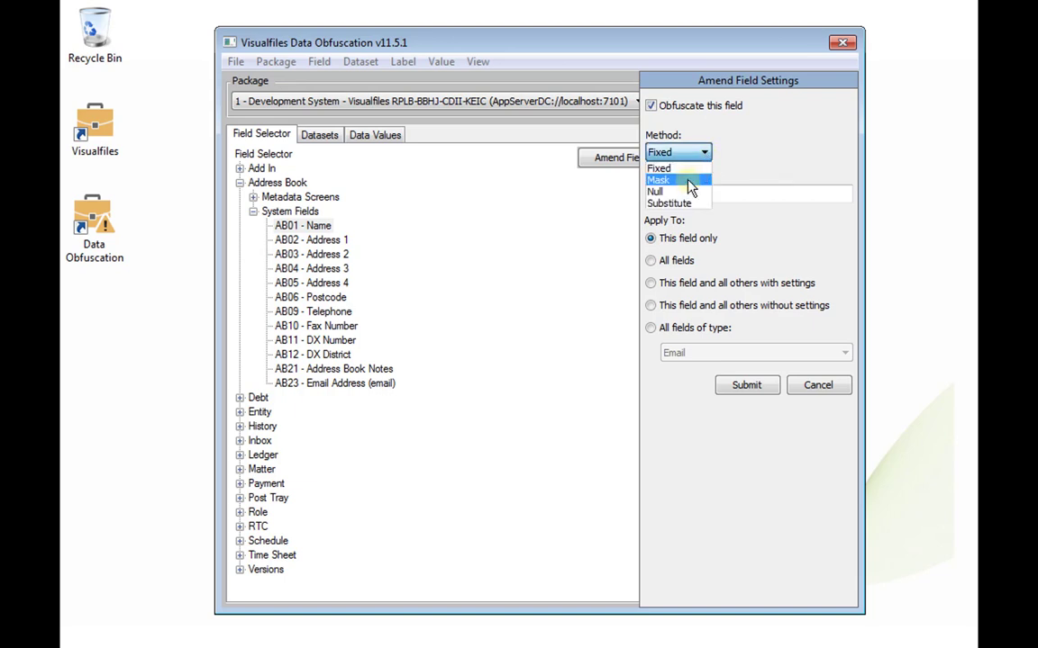
{"action": "left_click", "coordinate": [688, 181]}
{"action": "left_click", "coordinate": [738, 155]}
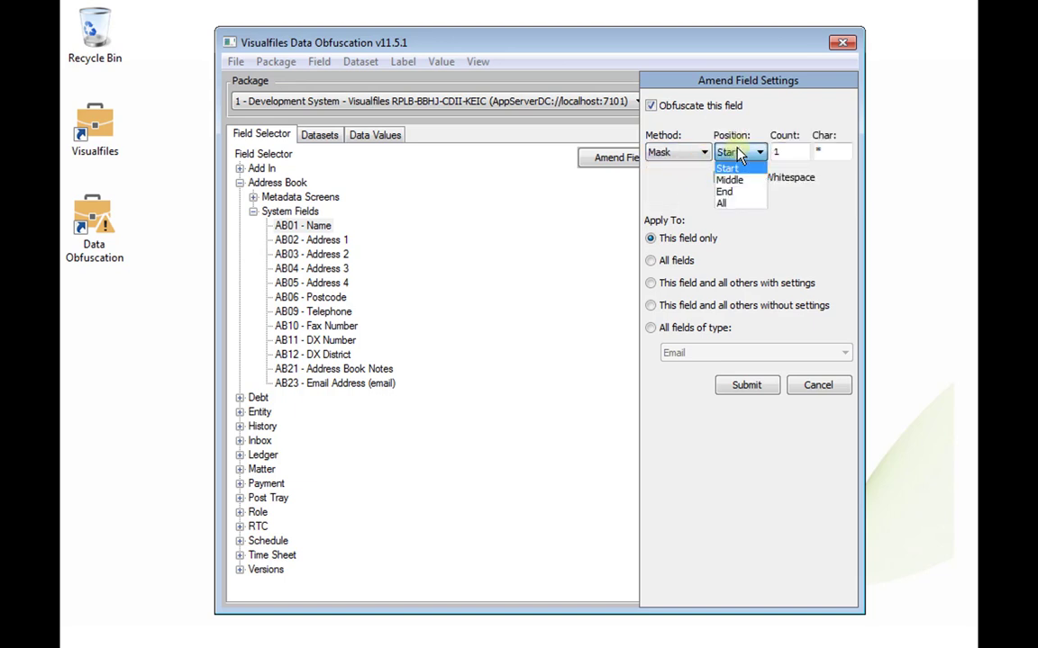
{"action": "left_click", "coordinate": [722, 204]}
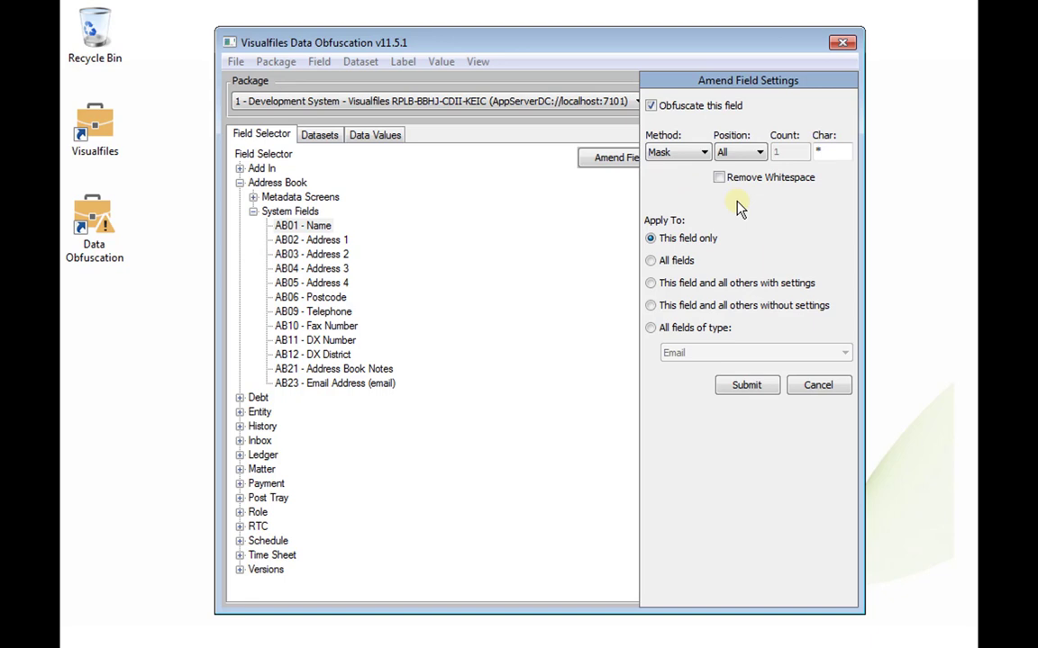
{"action": "left_click", "coordinate": [688, 264]}
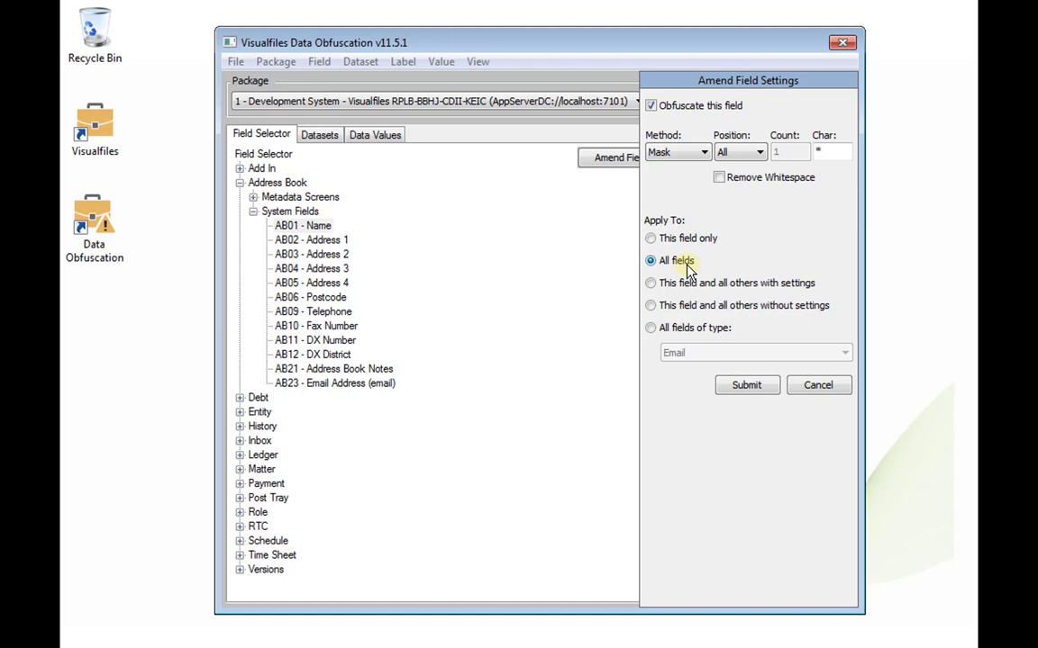
{"action": "left_click", "coordinate": [746, 385]}
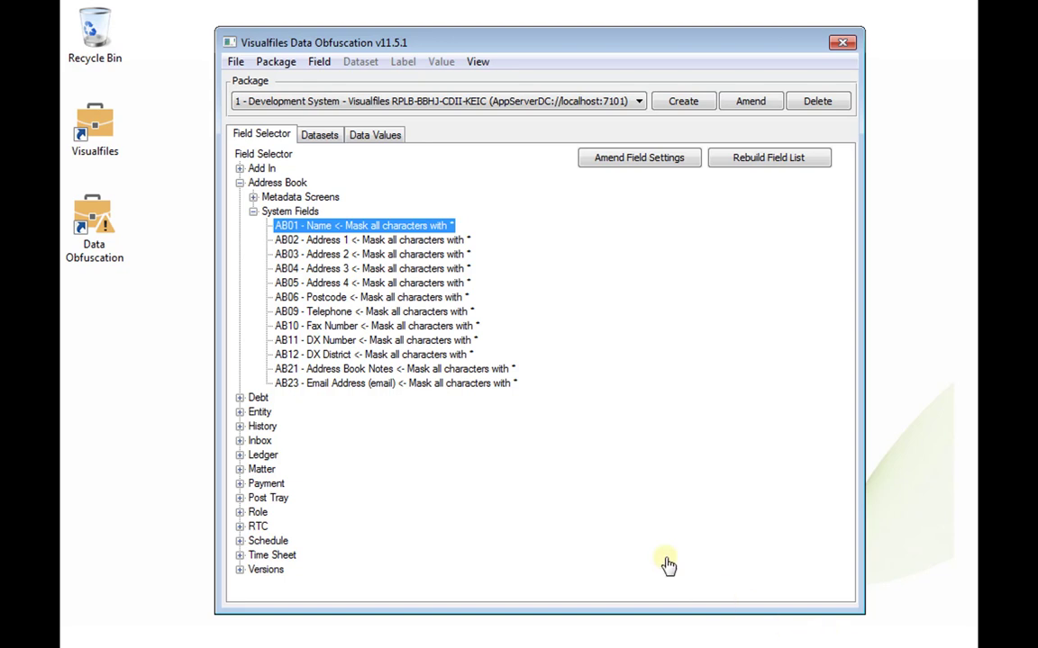
Step: Change AB23 Email Address to a Fixed replacement e-mail, applied to all Email-type fields
{"action": "left_click", "coordinate": [466, 394]}
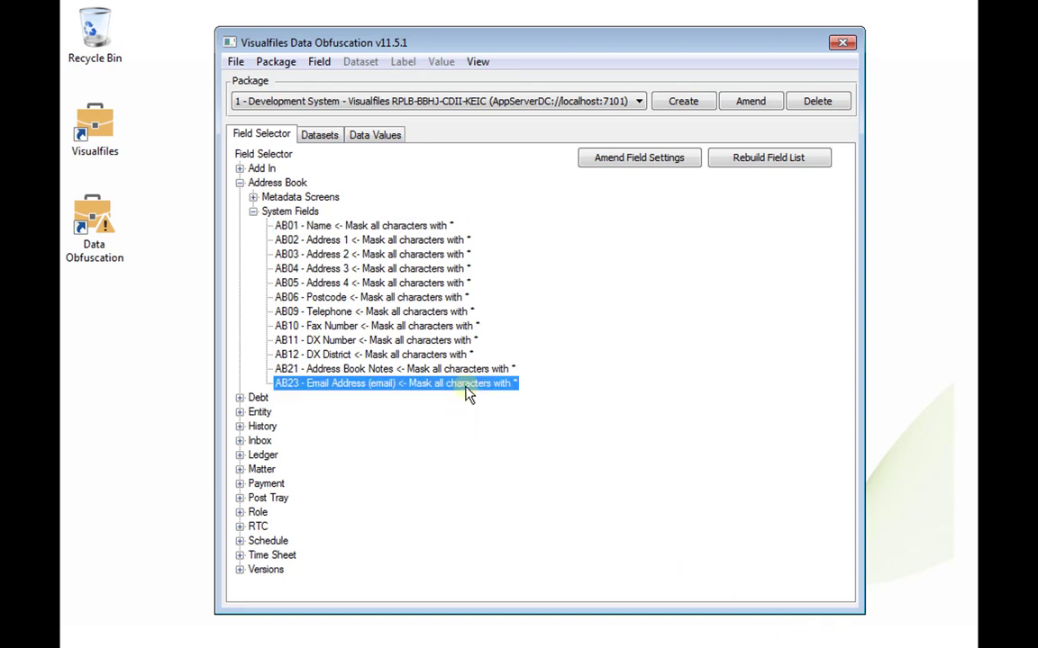
{"action": "left_click", "coordinate": [631, 164]}
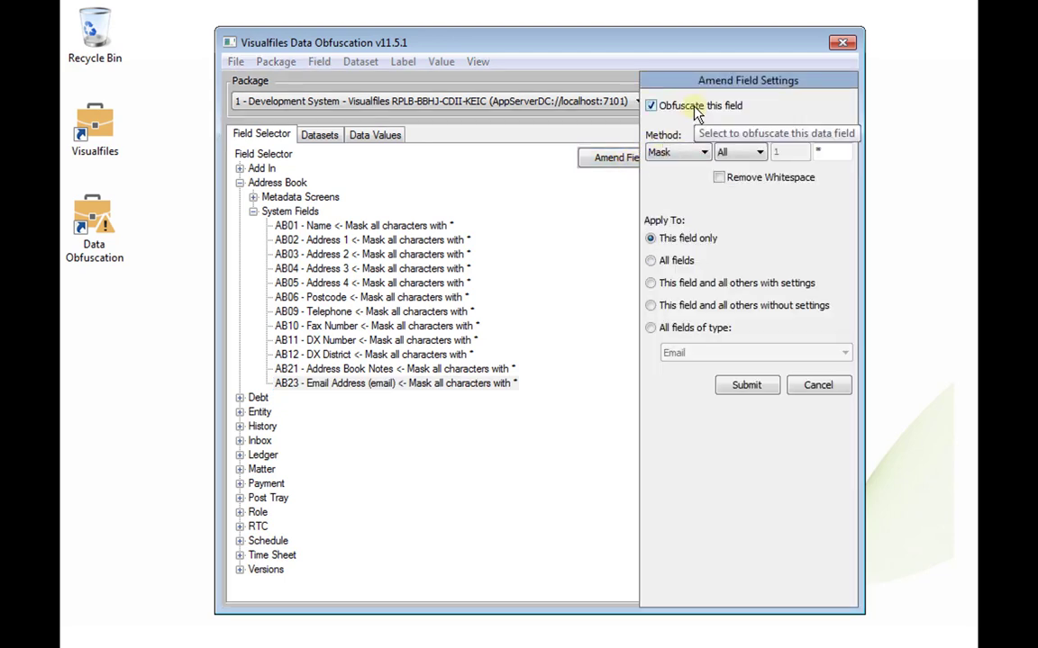
{"action": "left_click", "coordinate": [697, 154]}
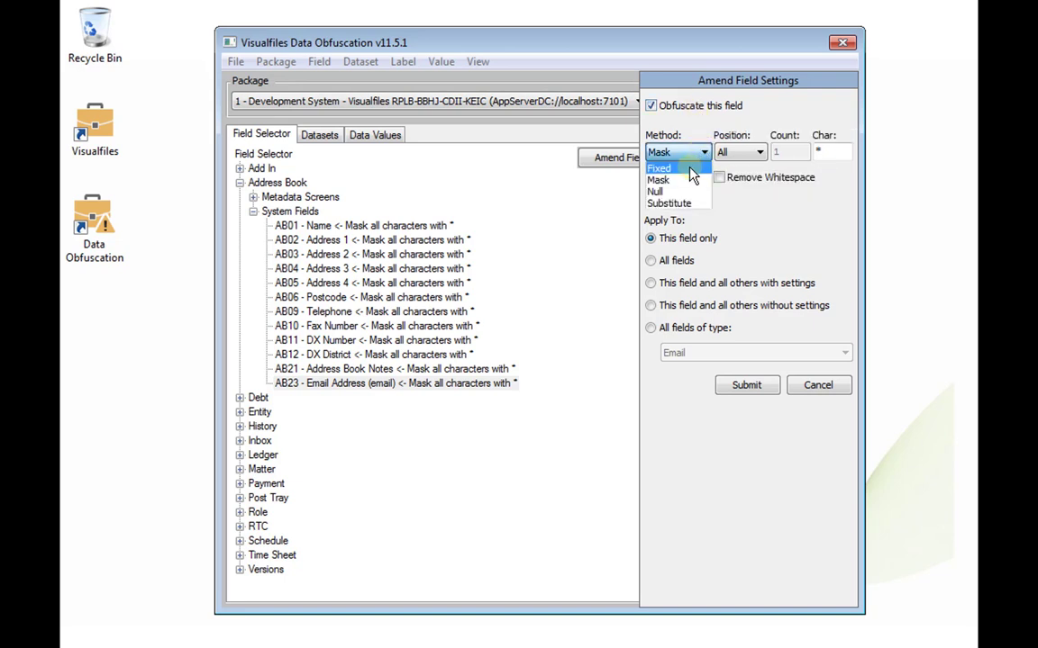
{"action": "left_click", "coordinate": [686, 168]}
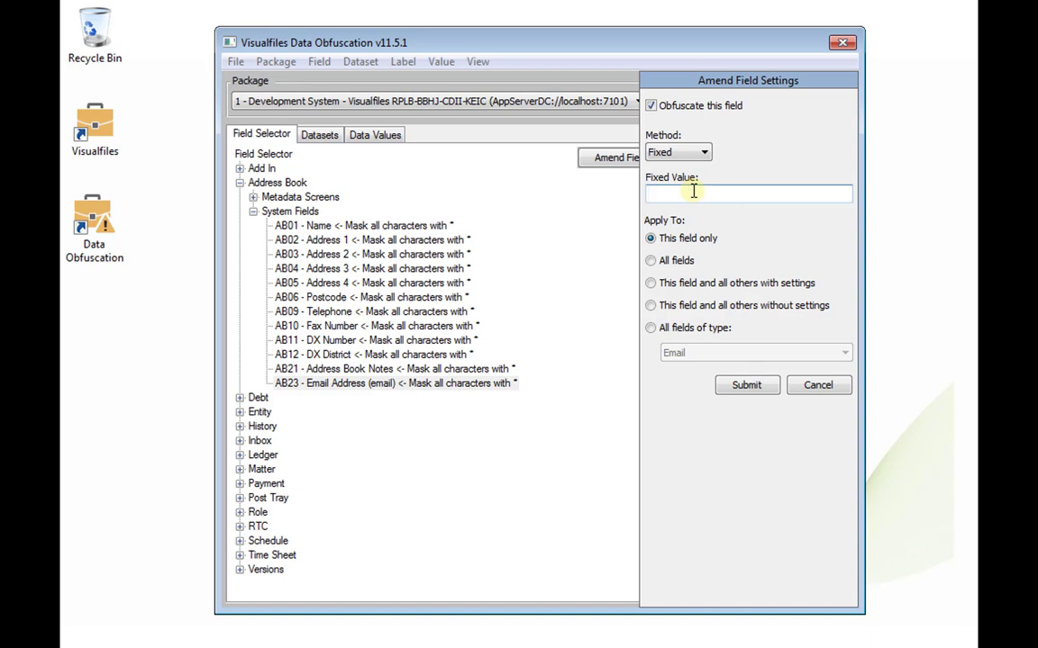
{"action": "key", "text": "ctrl+v"}
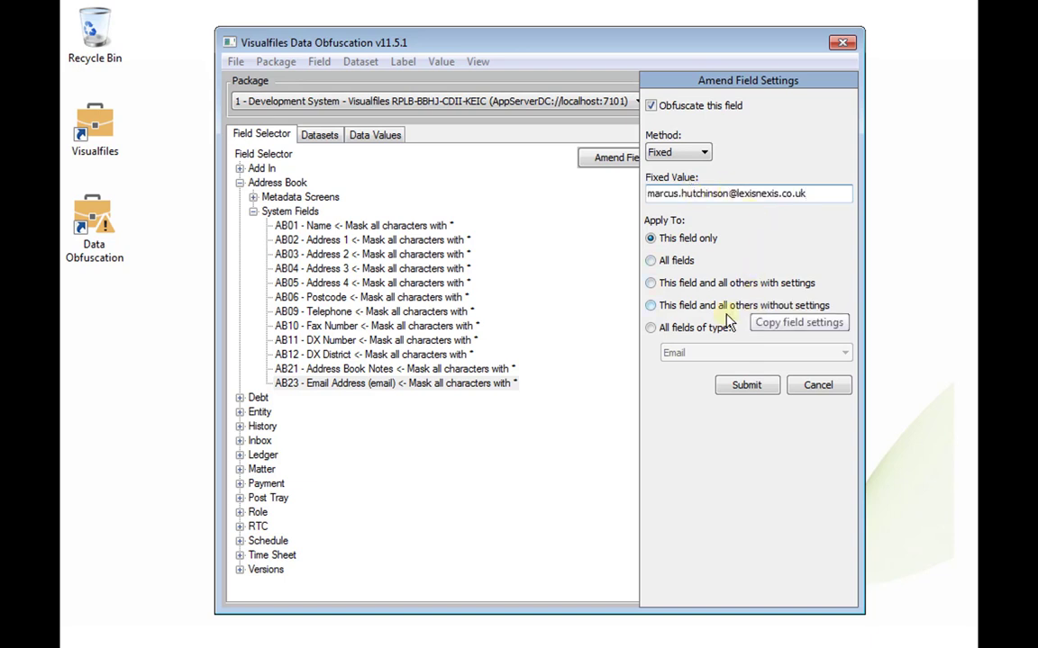
{"action": "left_click", "coordinate": [698, 331]}
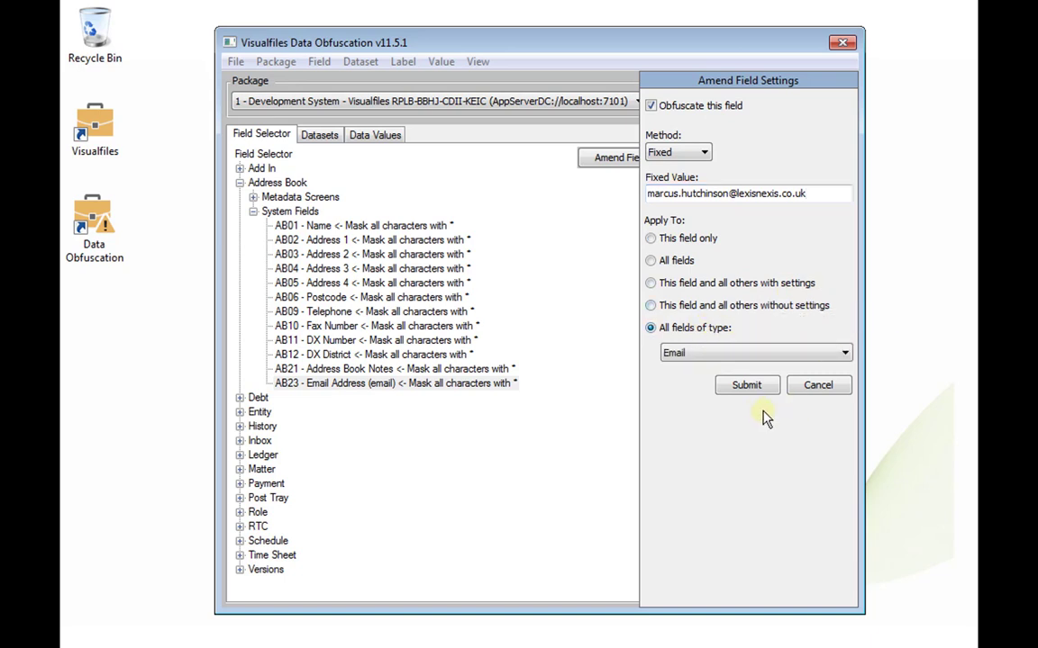
{"action": "left_click", "coordinate": [747, 385]}
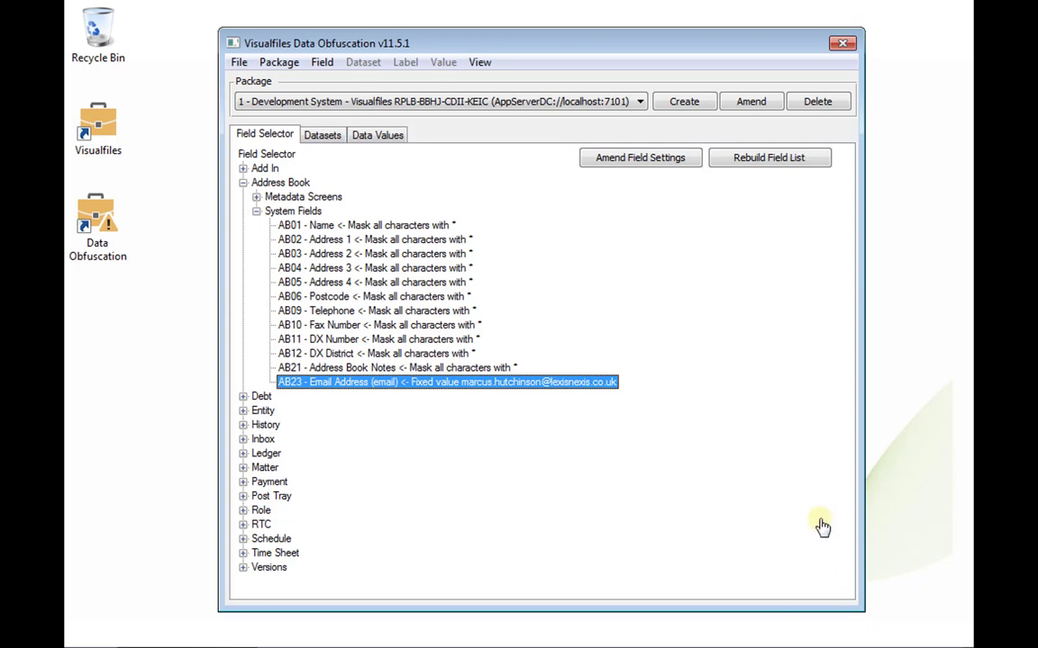
Step: Set AB01 - Name to Substitute using Dataset 1 - Organisations and Data Label 1 - Name
{"action": "left_click", "coordinate": [410, 226]}
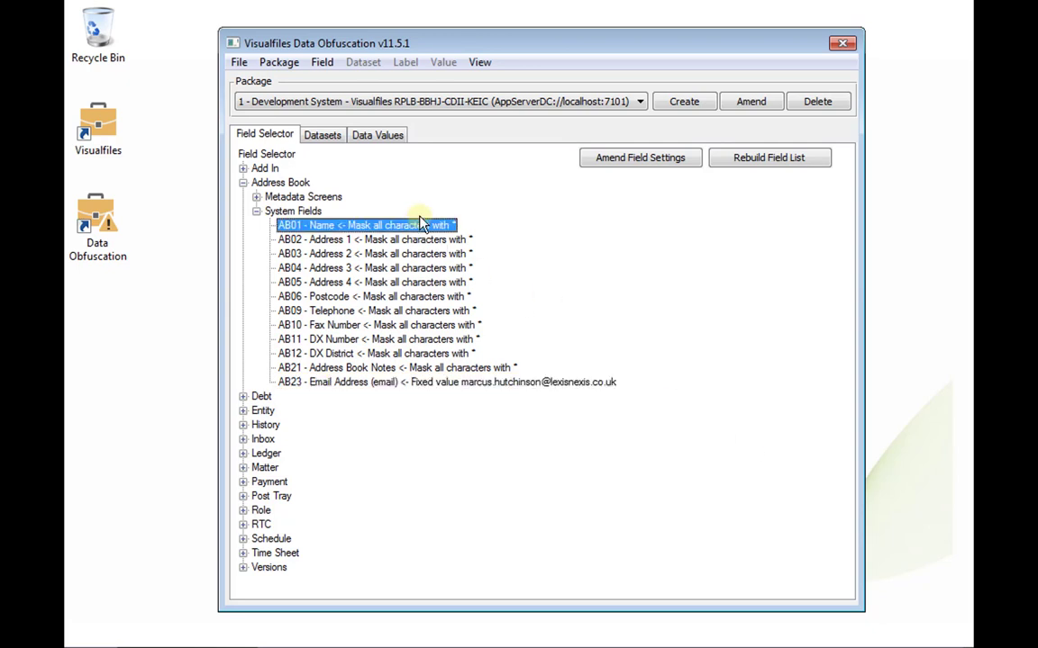
{"action": "left_click", "coordinate": [628, 160]}
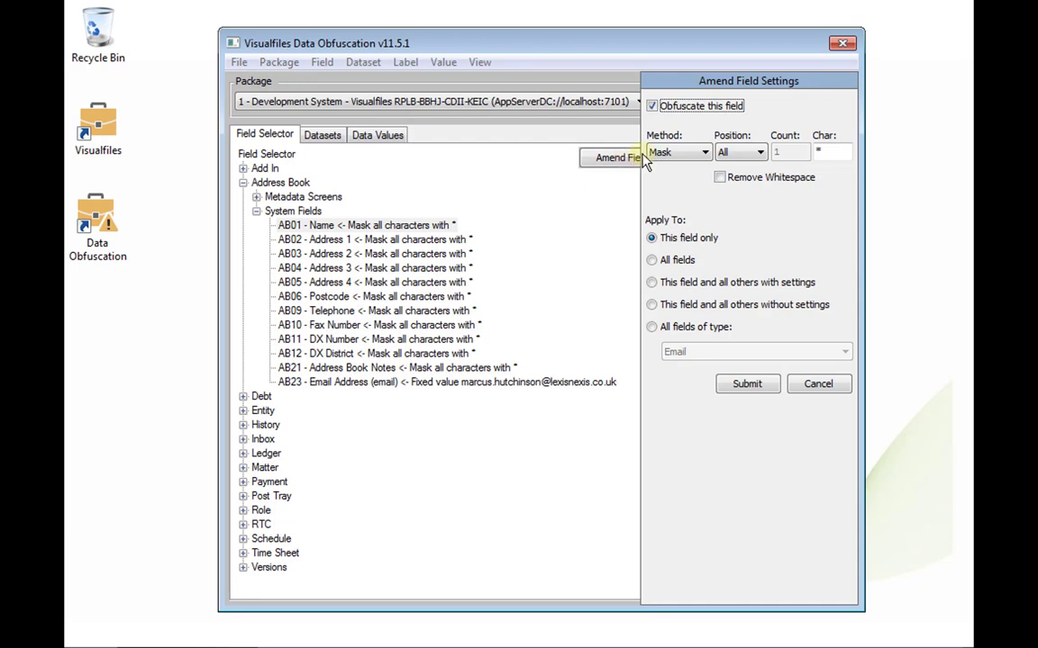
{"action": "left_click", "coordinate": [678, 153]}
{"action": "left_click", "coordinate": [671, 203]}
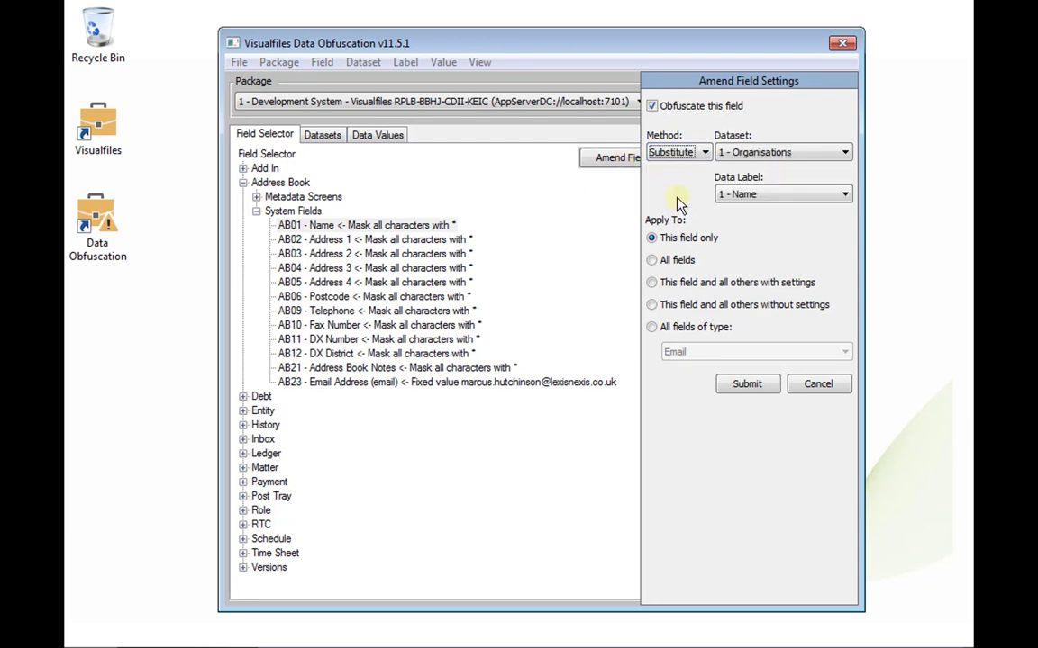
{"action": "left_click", "coordinate": [753, 155]}
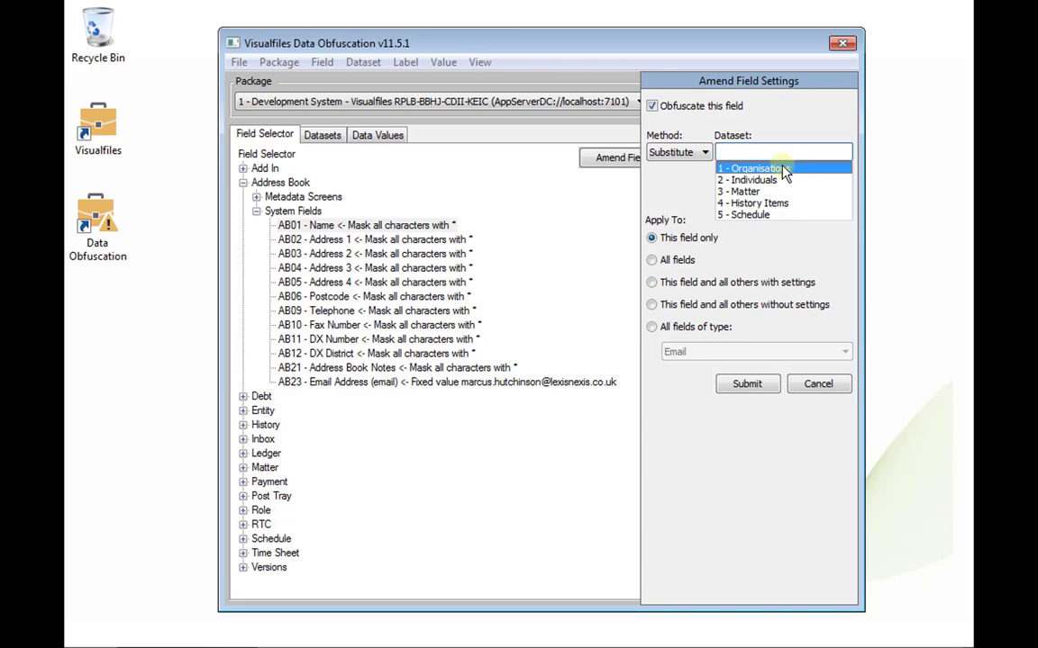
{"action": "left_click", "coordinate": [783, 170]}
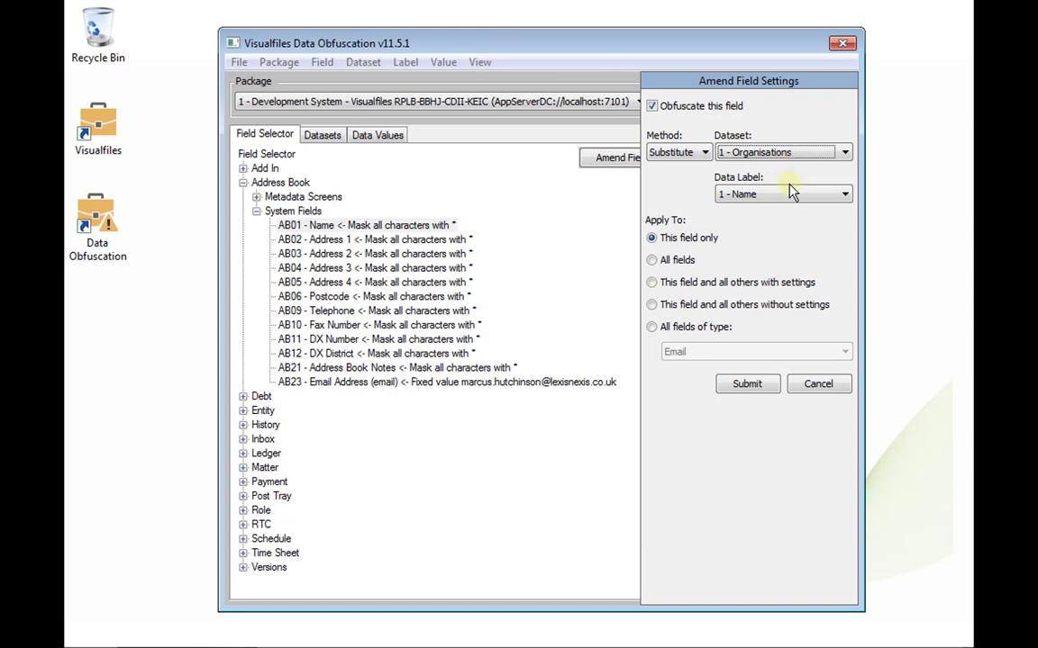
{"action": "left_click", "coordinate": [789, 197]}
{"action": "left_click", "coordinate": [782, 212]}
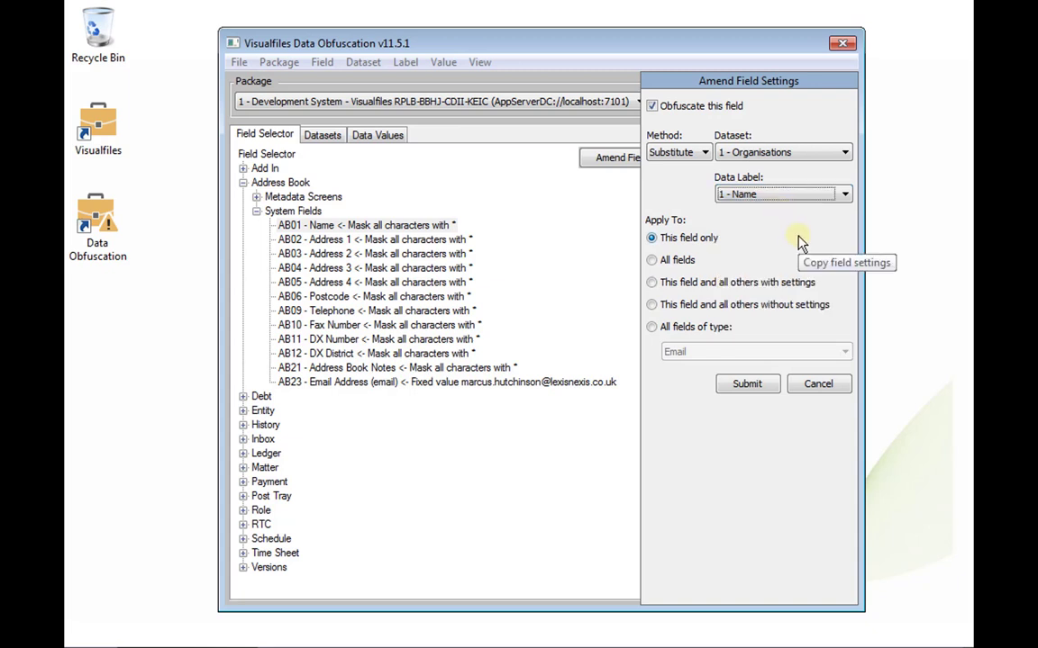
{"action": "left_click", "coordinate": [762, 388]}
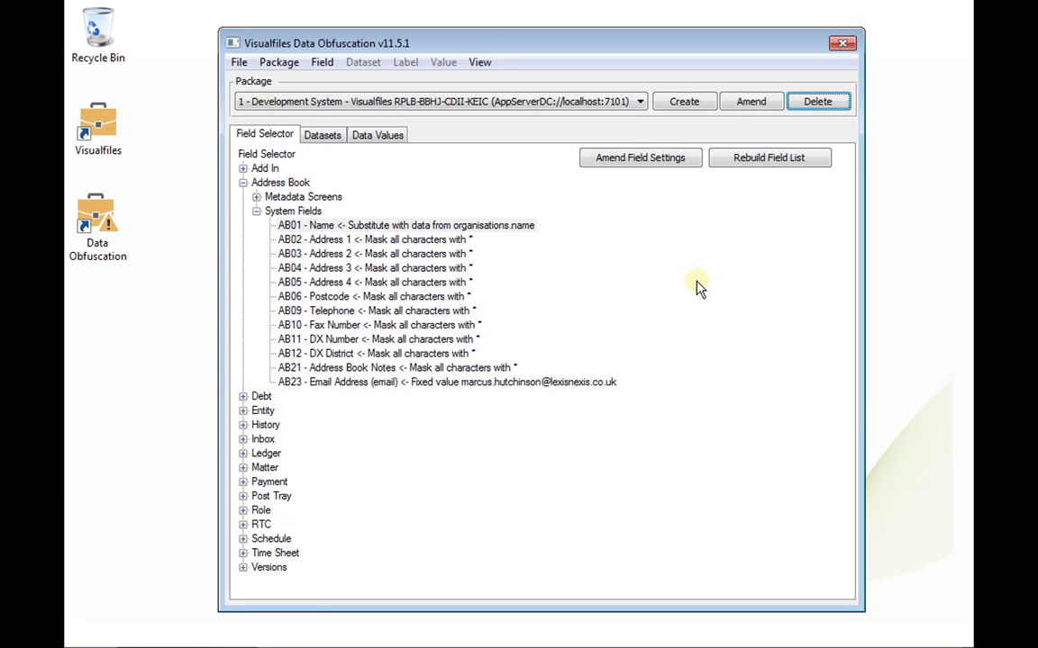
Step: Set the AB02 Address 1 field to substitute Organisations Address 1 data
{"action": "left_click", "coordinate": [412, 239]}
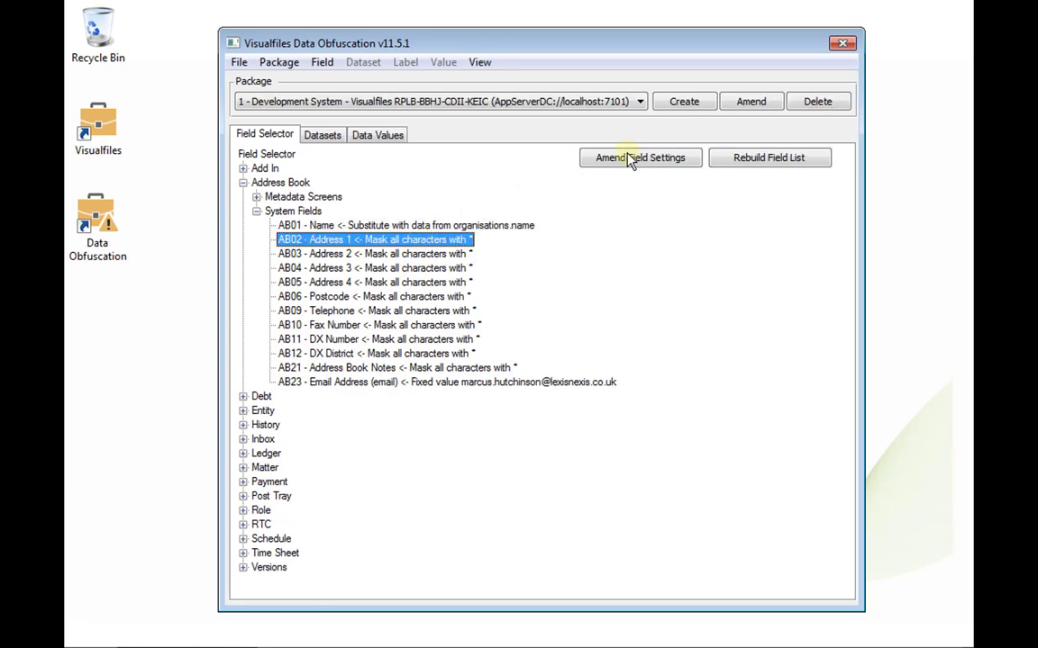
{"action": "left_click", "coordinate": [631, 158]}
{"action": "left_click", "coordinate": [674, 152]}
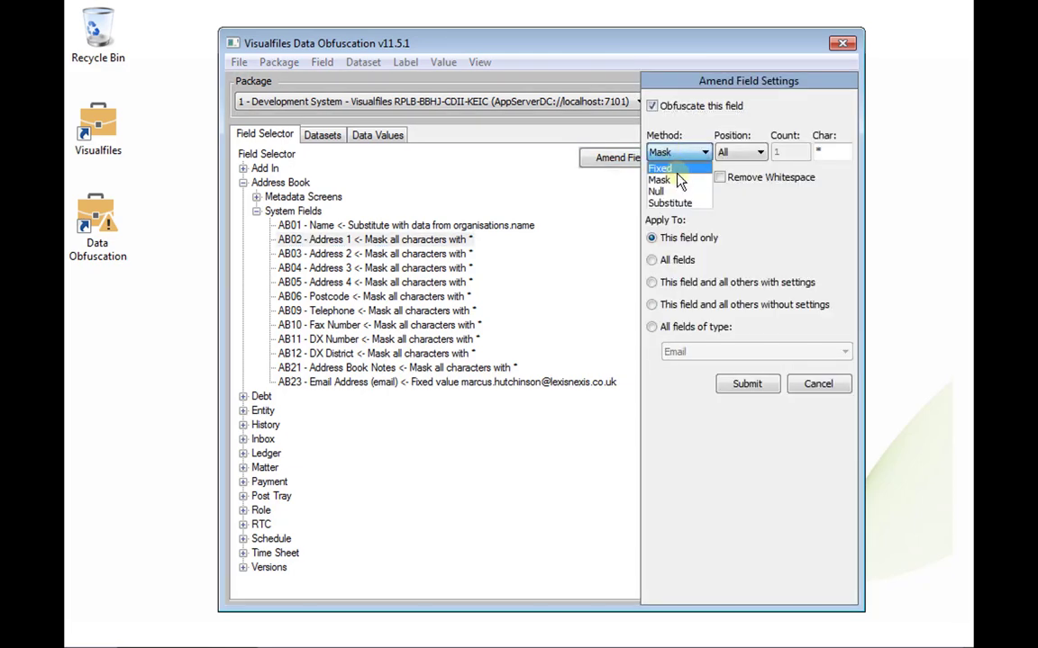
{"action": "left_click", "coordinate": [671, 203]}
{"action": "left_click", "coordinate": [780, 193]}
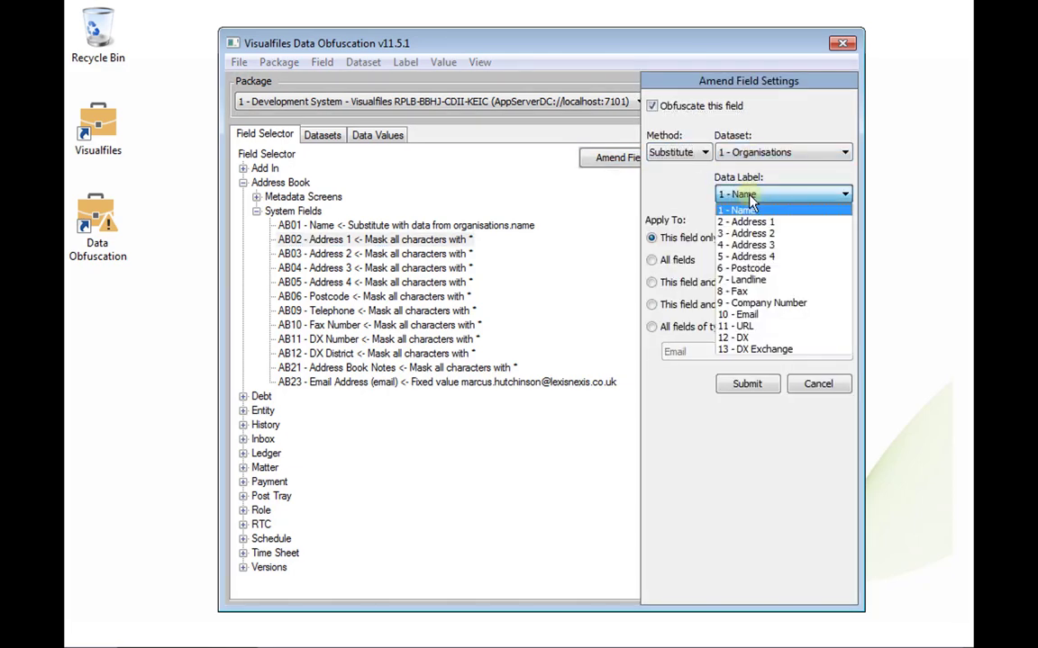
{"action": "left_click", "coordinate": [739, 214]}
{"action": "left_click", "coordinate": [746, 384]}
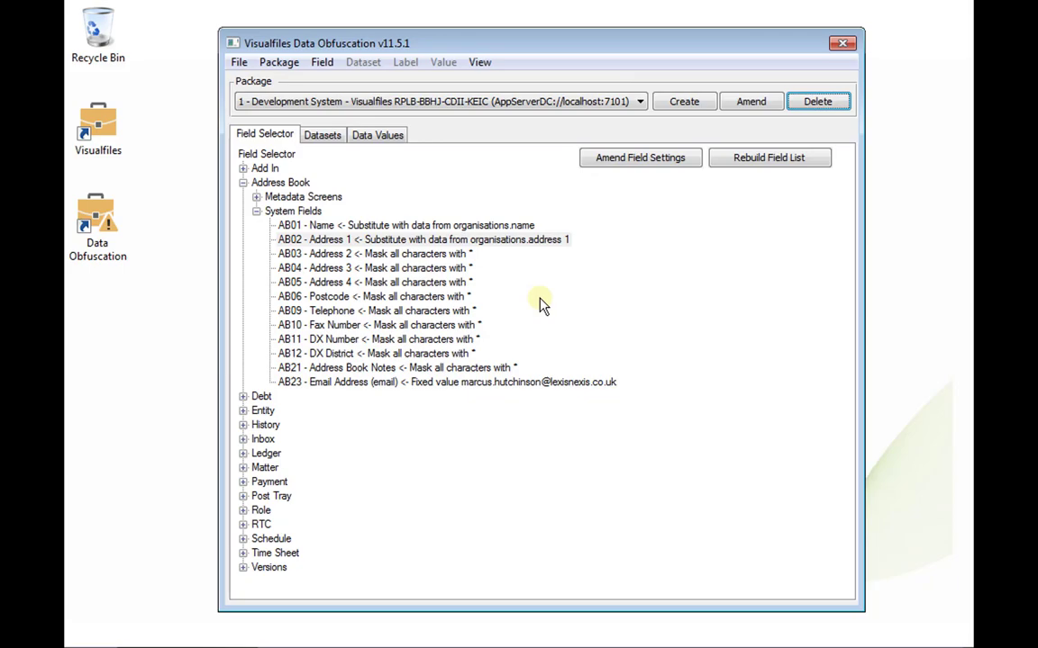
Step: Set the DX District field to substitute Organisations DX Exchange data
{"action": "left_click", "coordinate": [455, 256]}
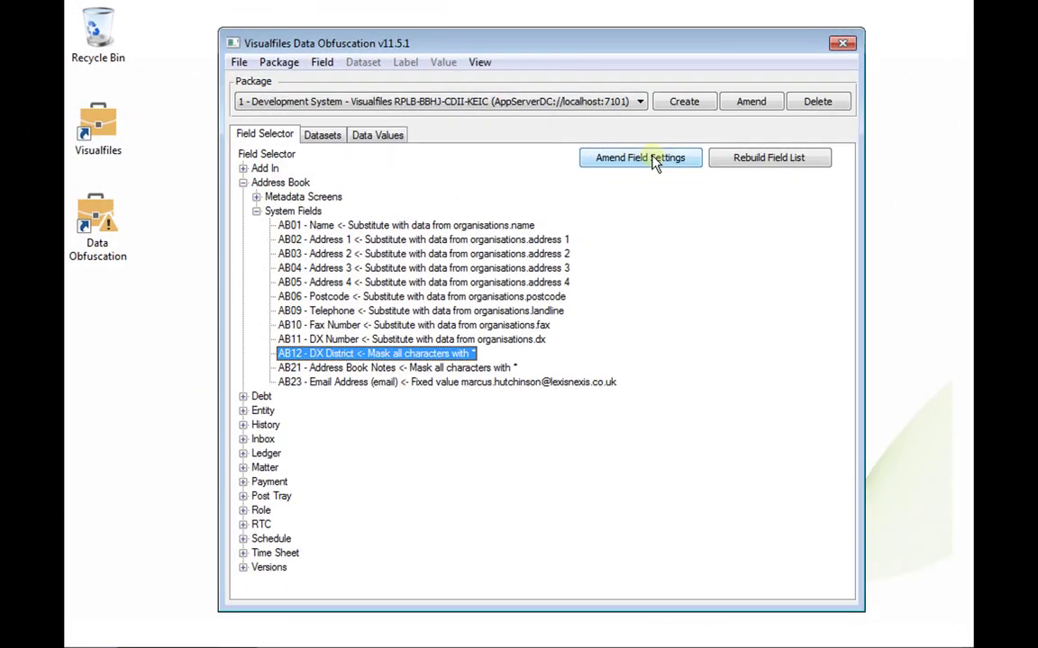
{"action": "left_click", "coordinate": [654, 162]}
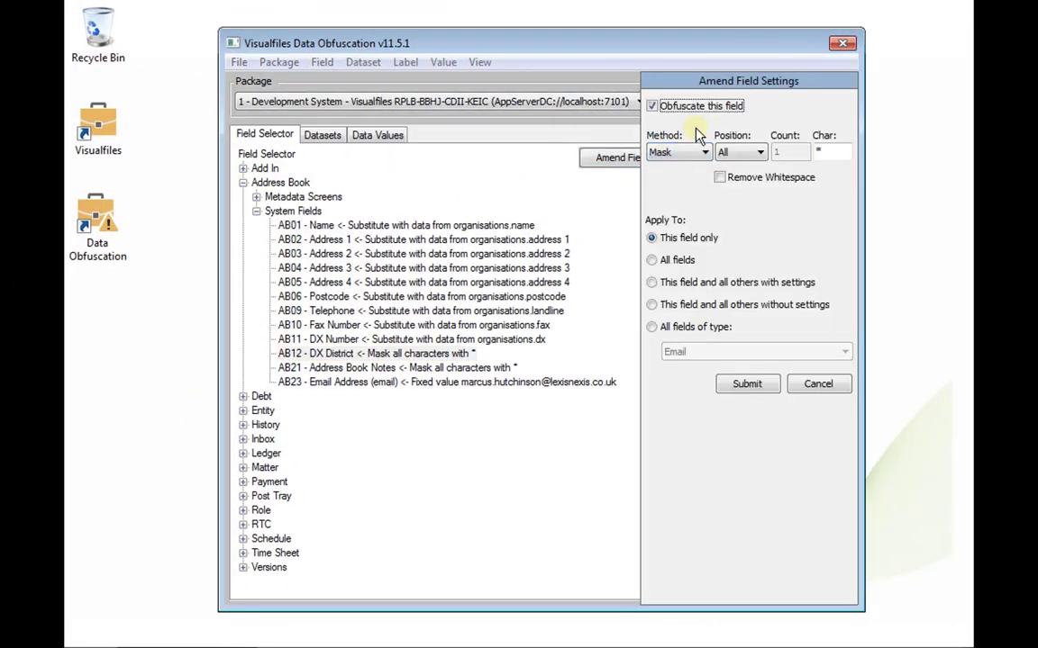
{"action": "left_click", "coordinate": [682, 151]}
{"action": "left_click", "coordinate": [707, 204]}
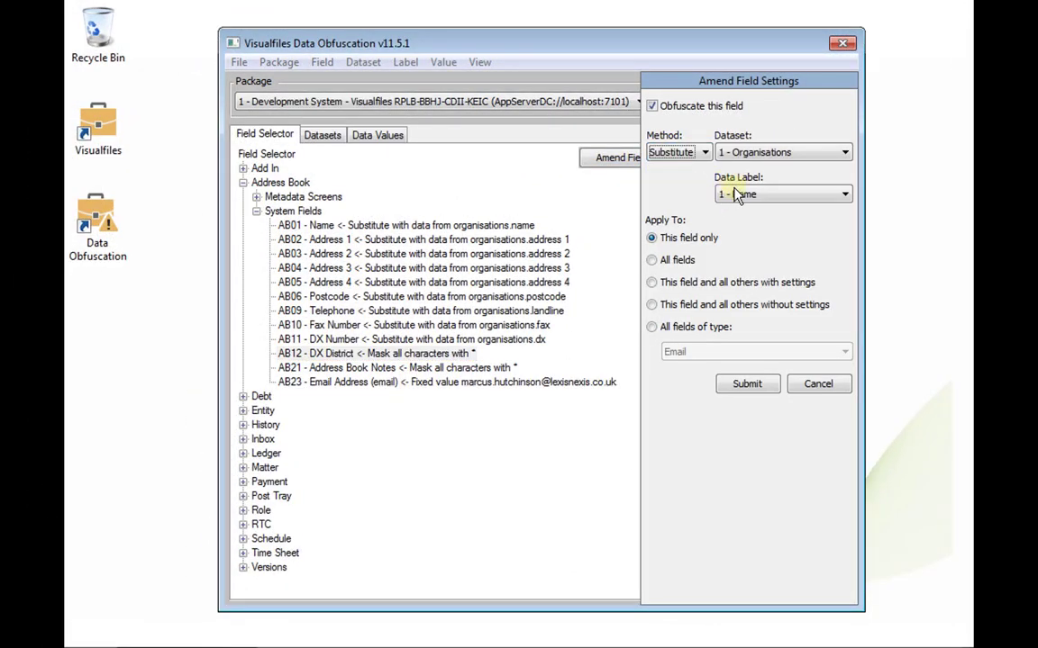
{"action": "left_click", "coordinate": [743, 195]}
{"action": "left_click", "coordinate": [768, 349]}
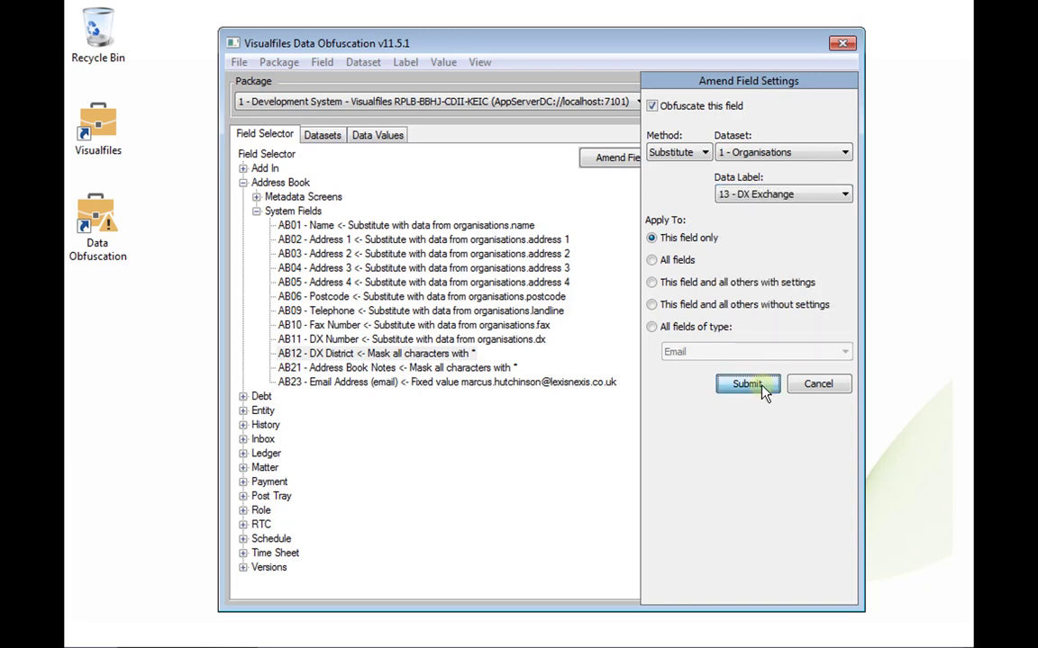
{"action": "left_click", "coordinate": [752, 385]}
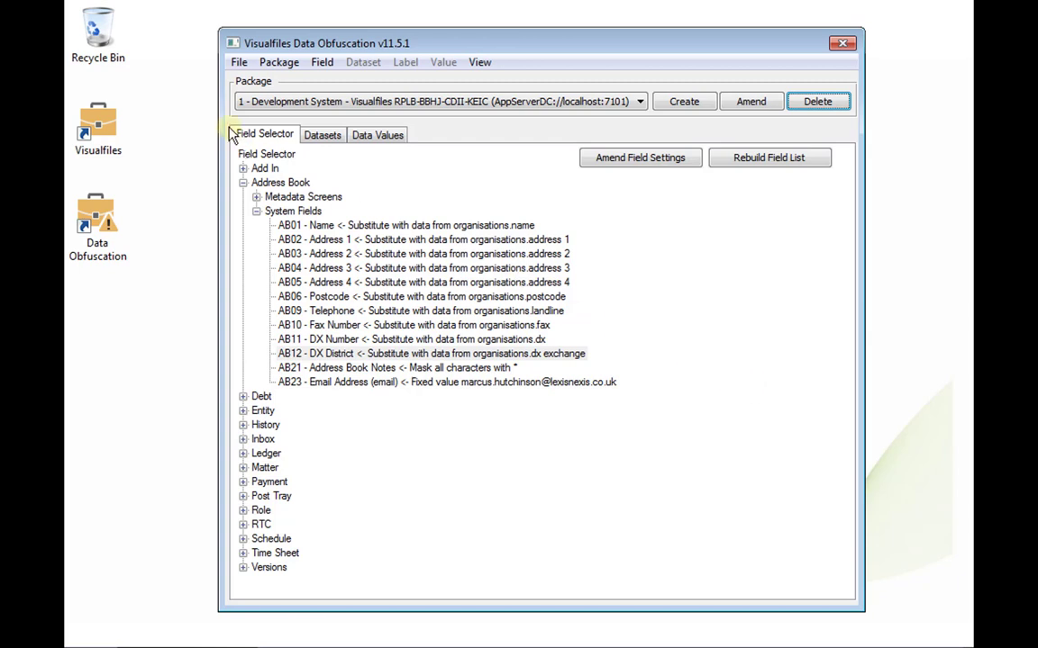
Step: Save the field settings package under the file name 'Development System'
{"action": "left_click", "coordinate": [236, 64]}
{"action": "left_click", "coordinate": [247, 102]}
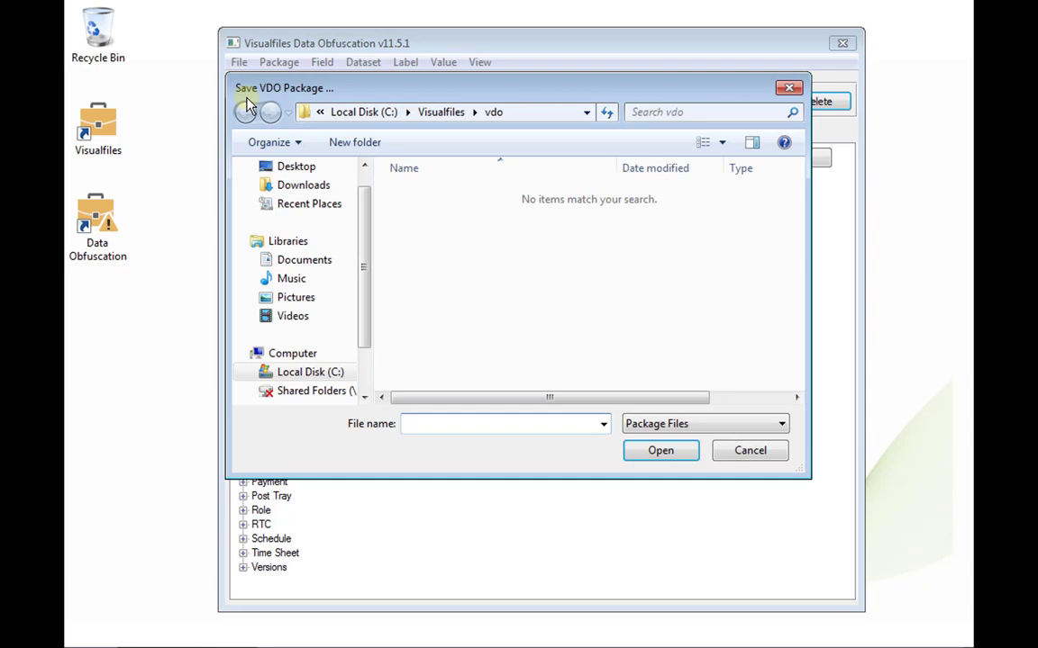
{"action": "type", "text": "Development System"}
{"action": "key", "text": "Return"}
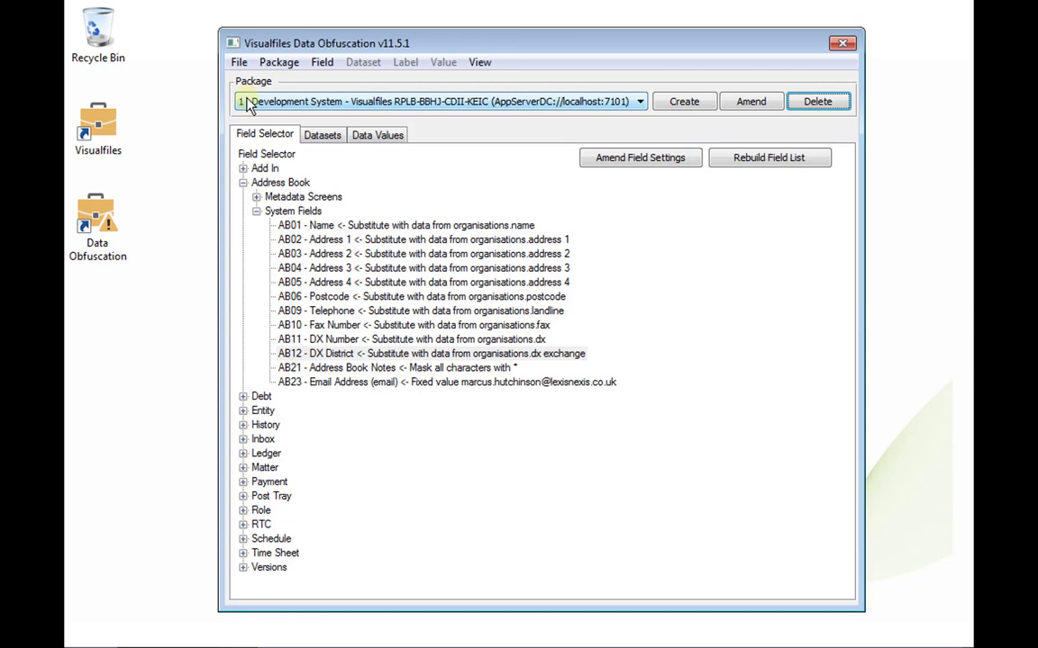
Step: Begin obfuscation from the Package menu, confirming a valid backup exists and this isn't the live database
{"action": "left_click", "coordinate": [275, 63]}
{"action": "left_click", "coordinate": [306, 149]}
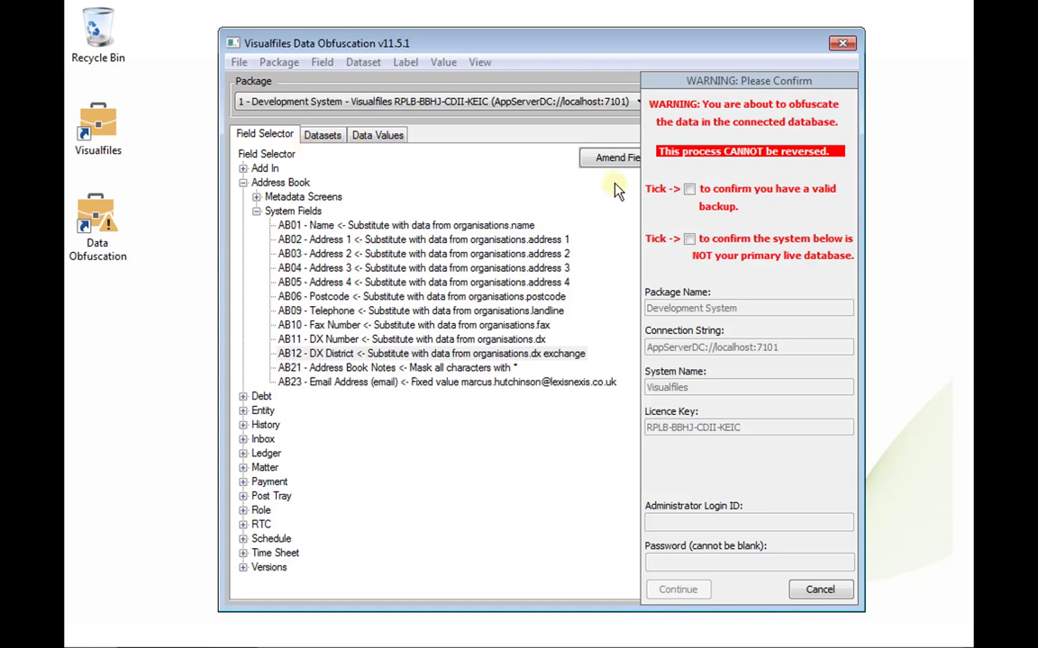
{"action": "left_click", "coordinate": [689, 189]}
{"action": "left_click", "coordinate": [691, 239]}
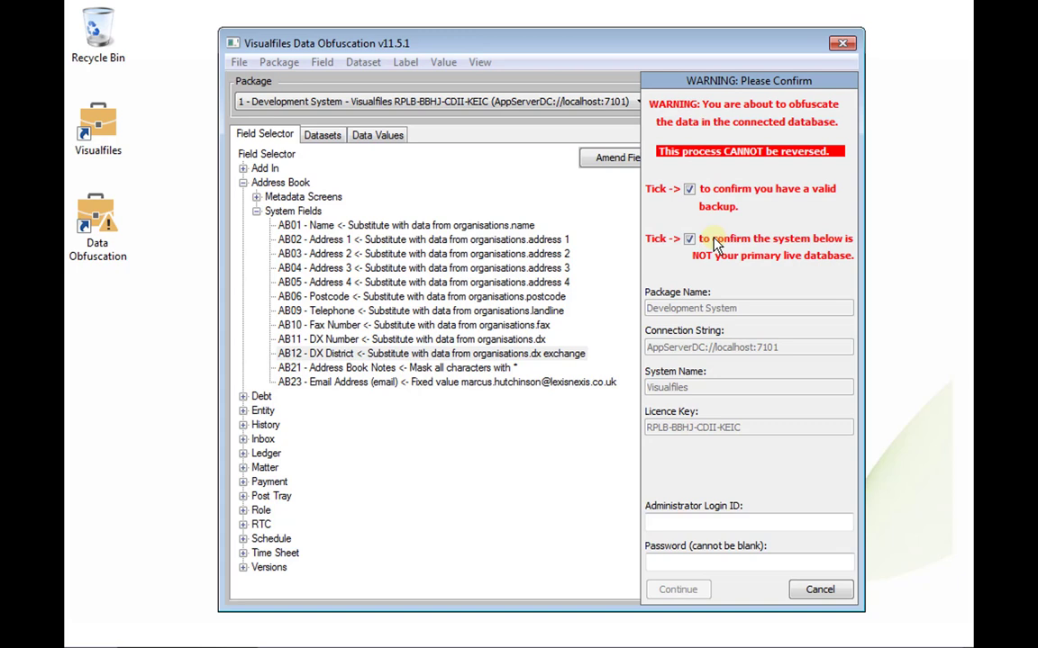
Step: Enter the administrator login ID and password, then approve connecting to the Development Database and starting obfuscation
{"action": "left_click", "coordinate": [745, 528]}
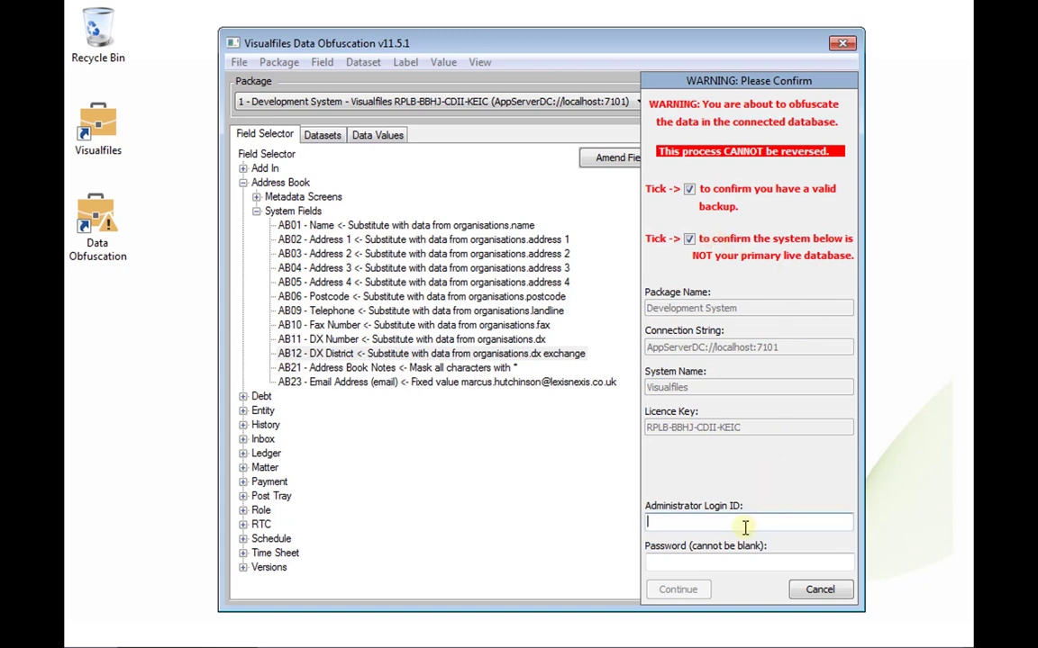
{"action": "type", "text": "vfile"}
{"action": "key", "text": "Tab"}
{"action": "type", "text": "pass"}
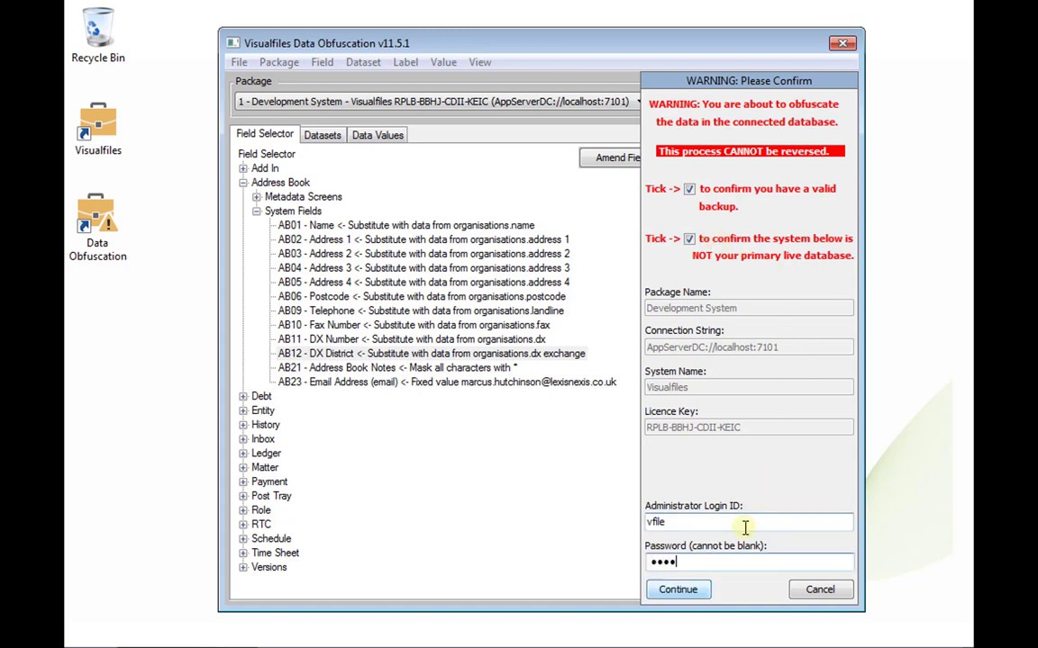
{"action": "type", "text": "1"}
{"action": "left_click", "coordinate": [686, 595]}
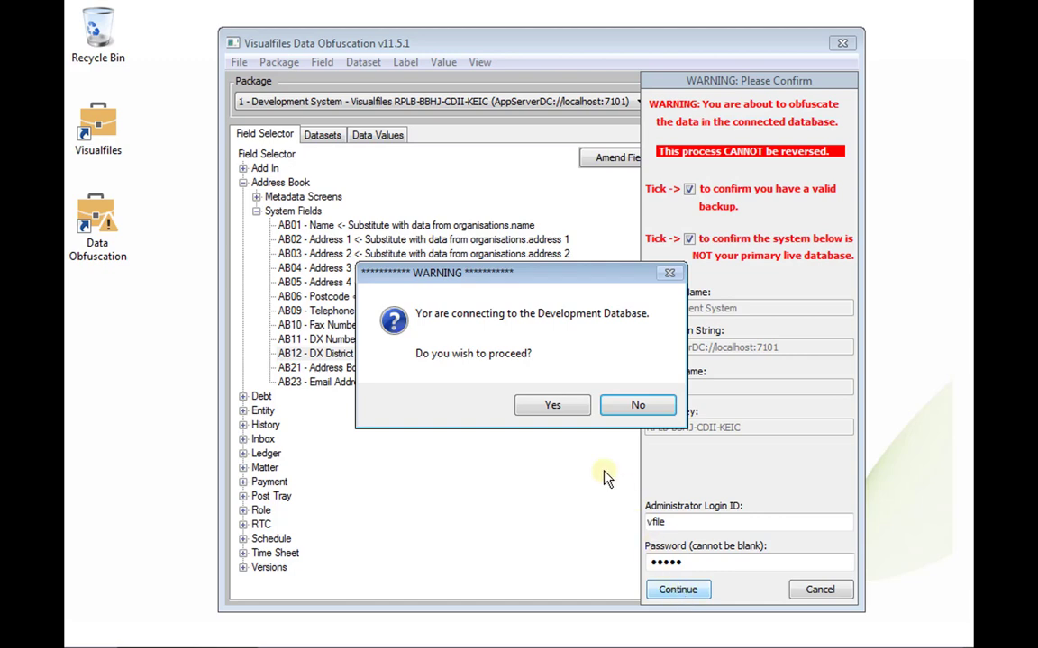
{"action": "left_click", "coordinate": [551, 407]}
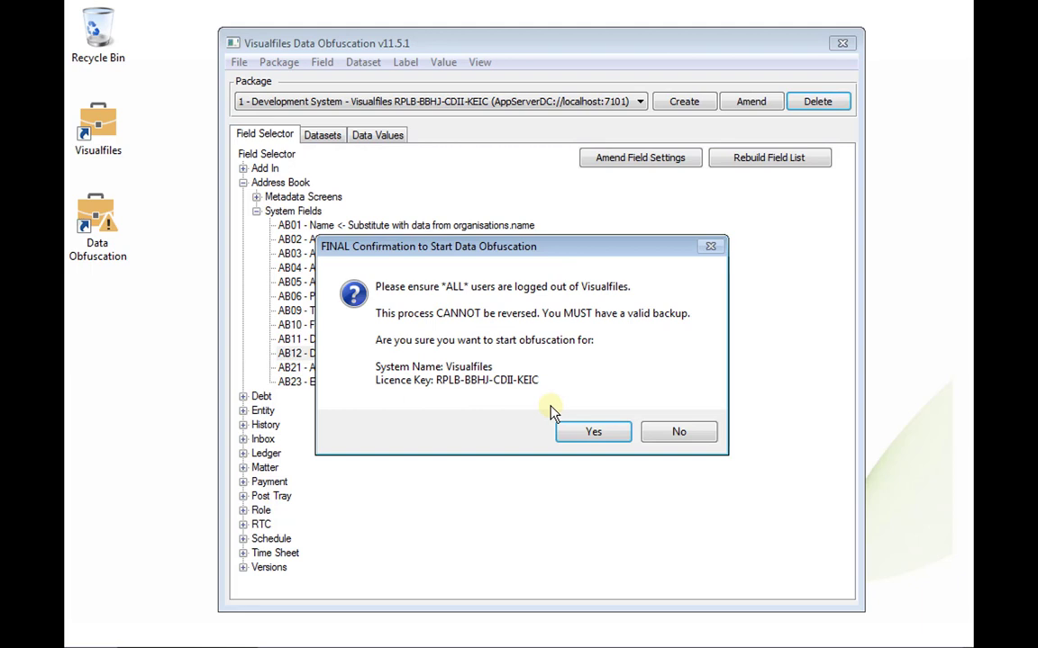
{"action": "left_click", "coordinate": [583, 436]}
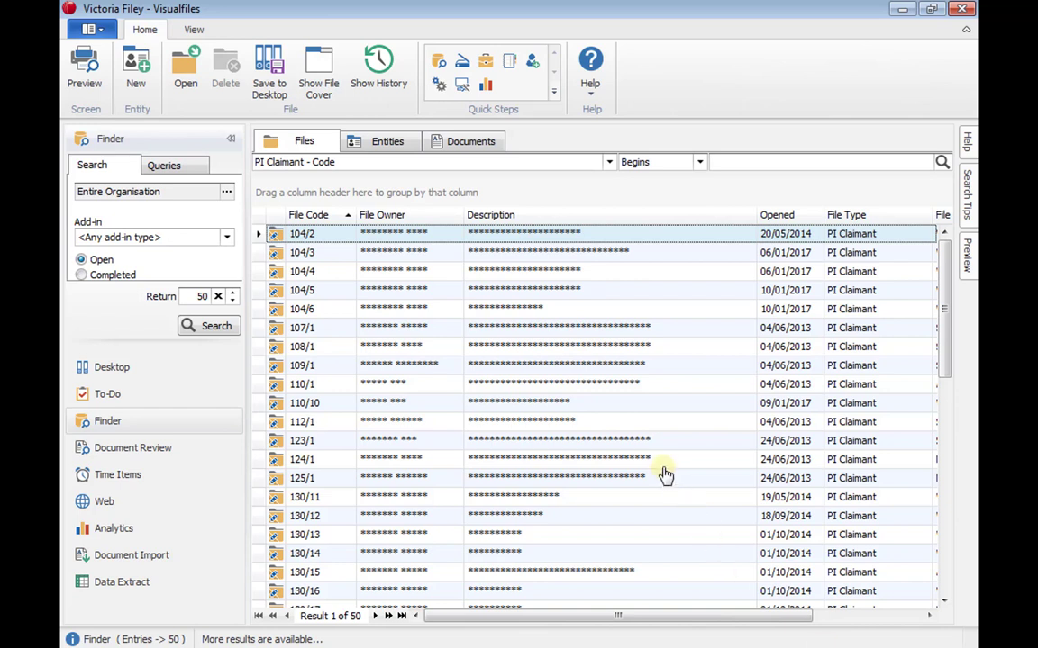
Step: View claimant file 104/5's history, then open the Address Book from Administration
{"action": "double_click", "coordinate": [527, 296]}
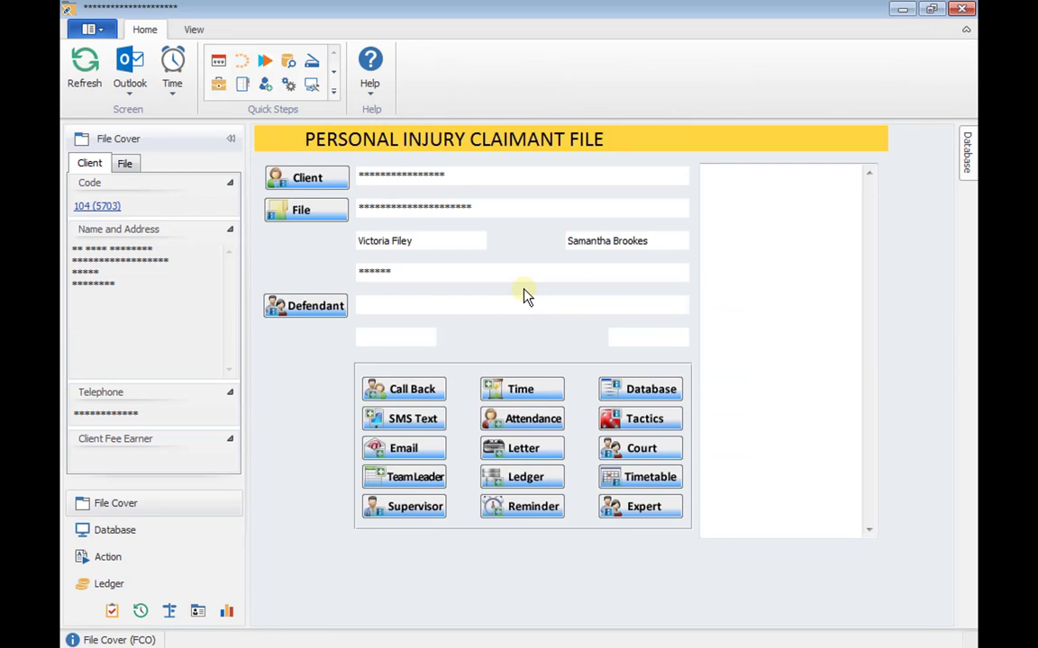
{"action": "left_click", "coordinate": [140, 612]}
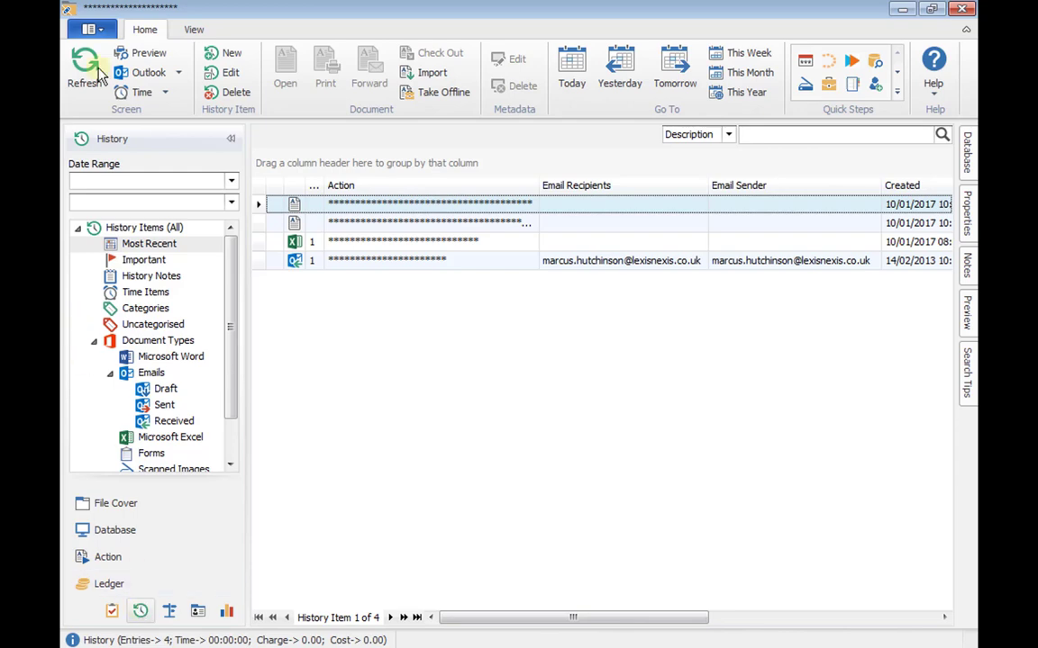
{"action": "left_click", "coordinate": [87, 29]}
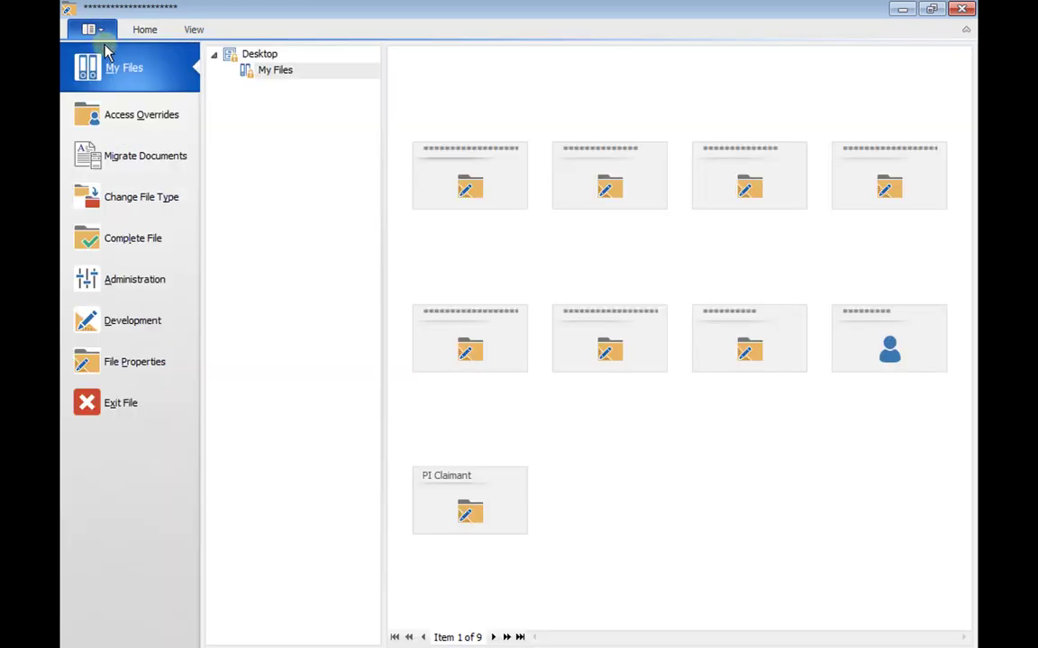
{"action": "left_click", "coordinate": [131, 281]}
{"action": "double_click", "coordinate": [237, 257]}
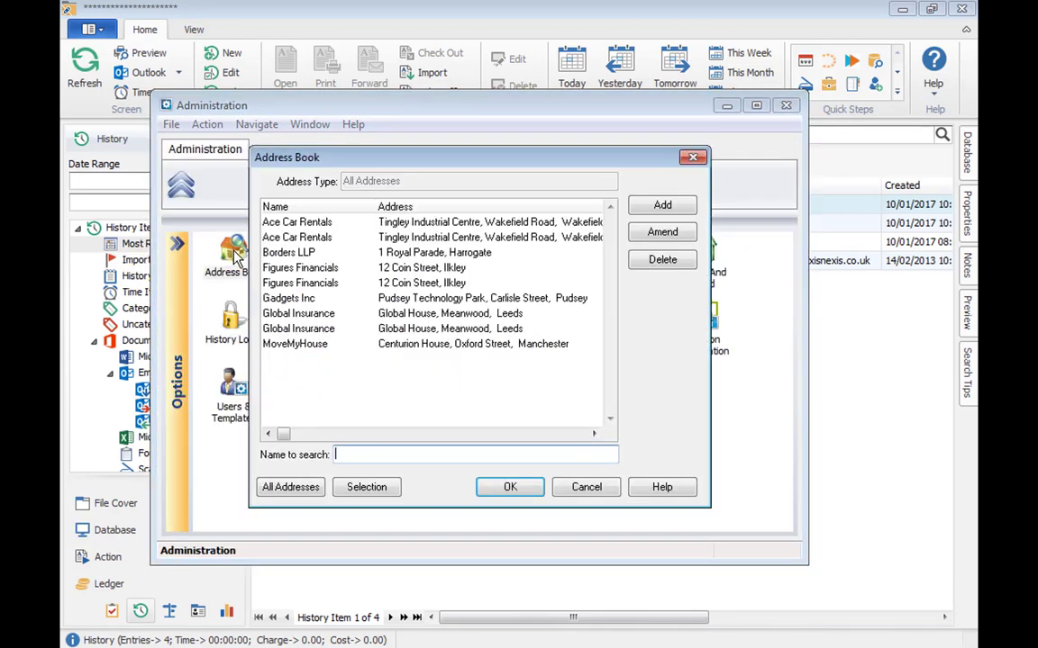